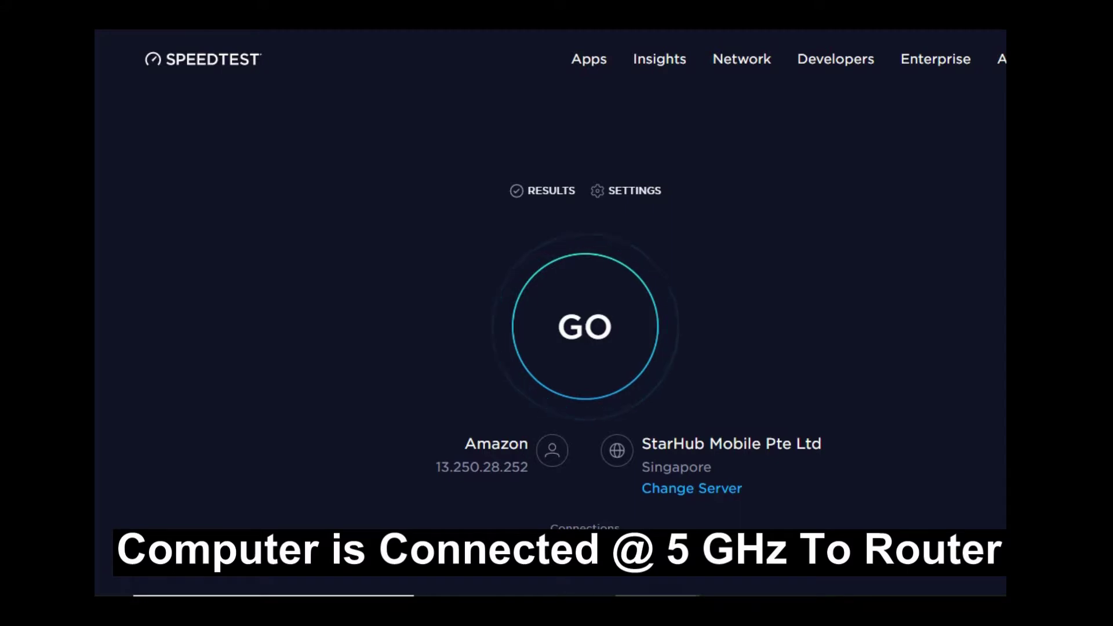
Step: Run the speedtest.net test: 6 ms ping, 124.33 Mbps download, 62.65 Mbps upload
left_click(606, 352)
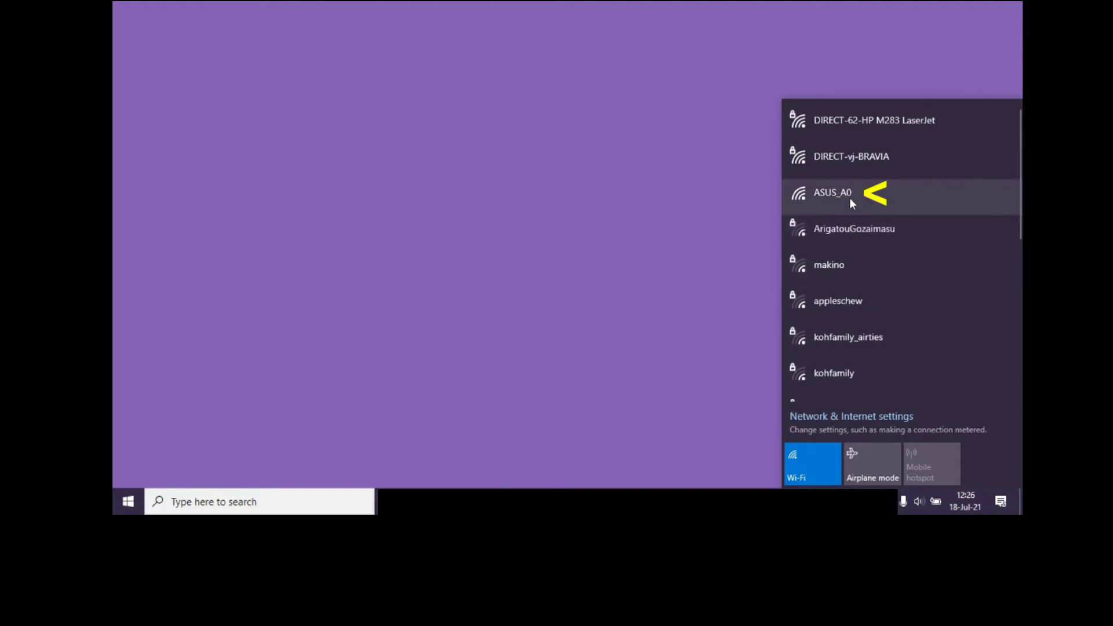
Step: Connect the PC to the open ASUS_A0 Wi-Fi network
left_click(850, 197)
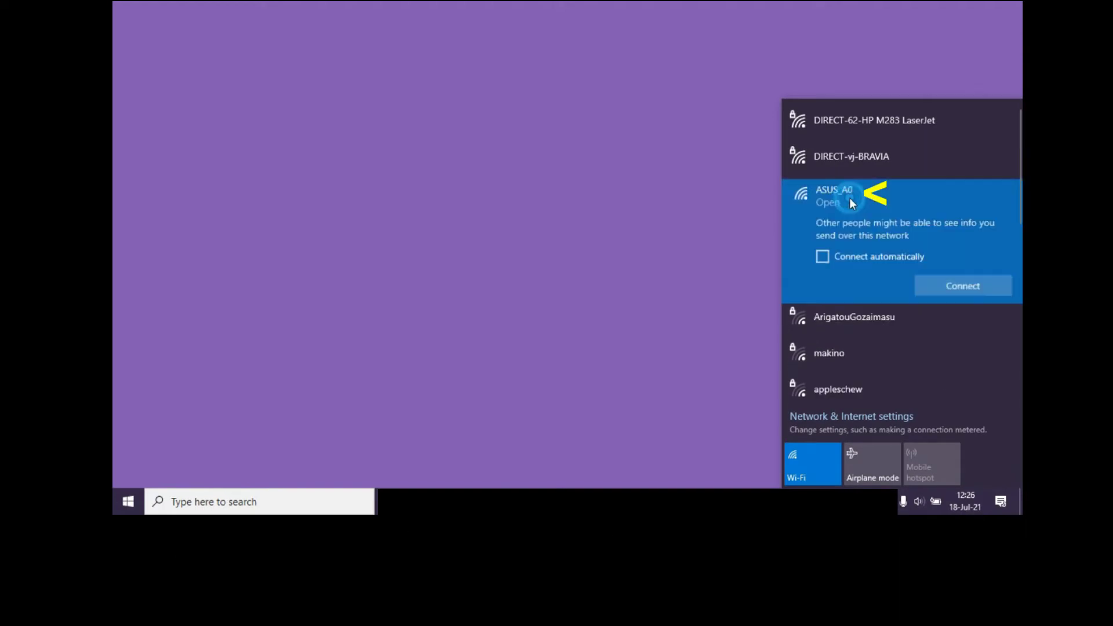
left_click(979, 291)
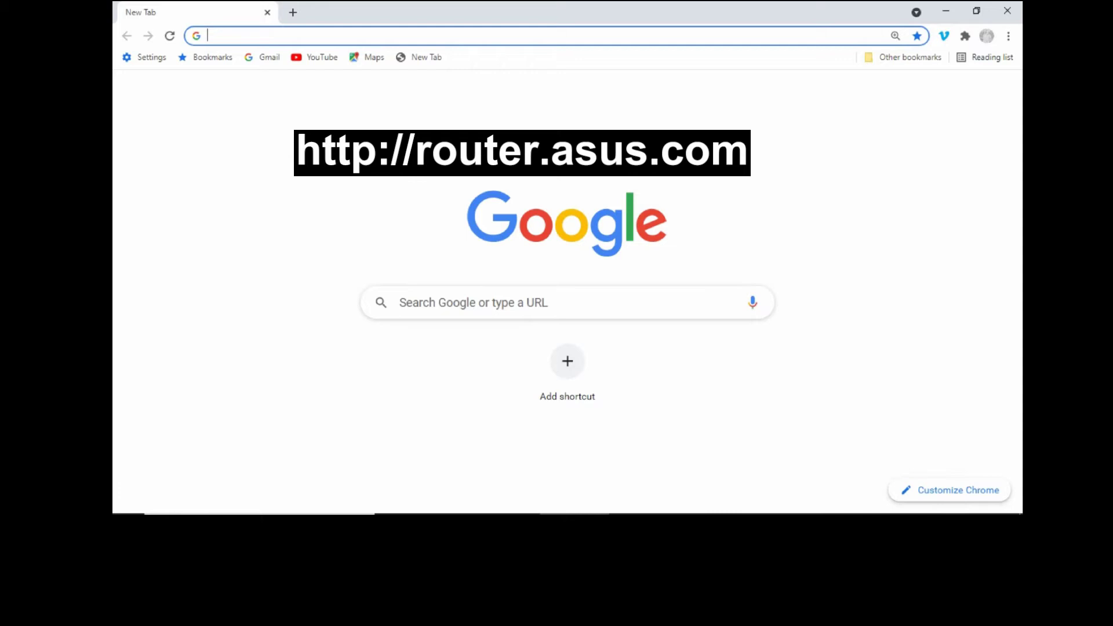
type("http://router.a")
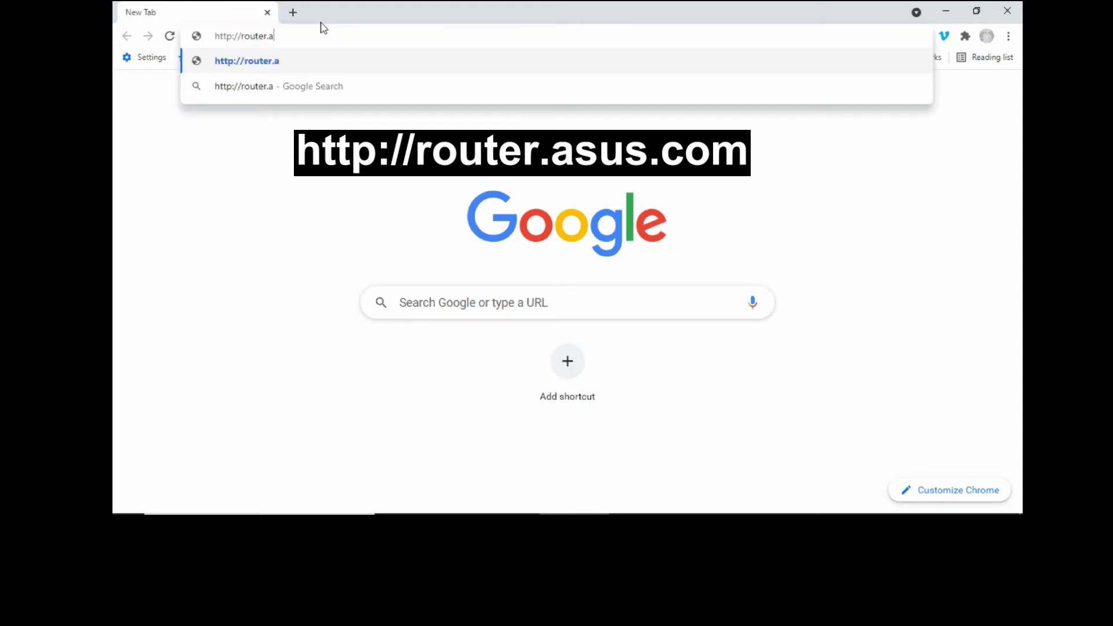
type("sus.com")
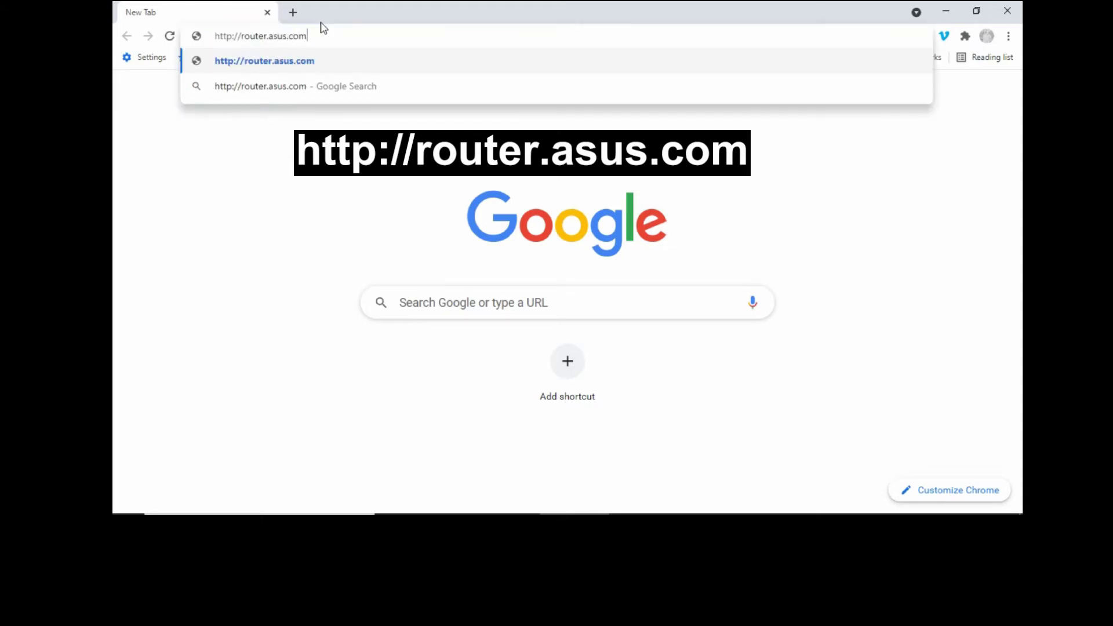
key("Return")
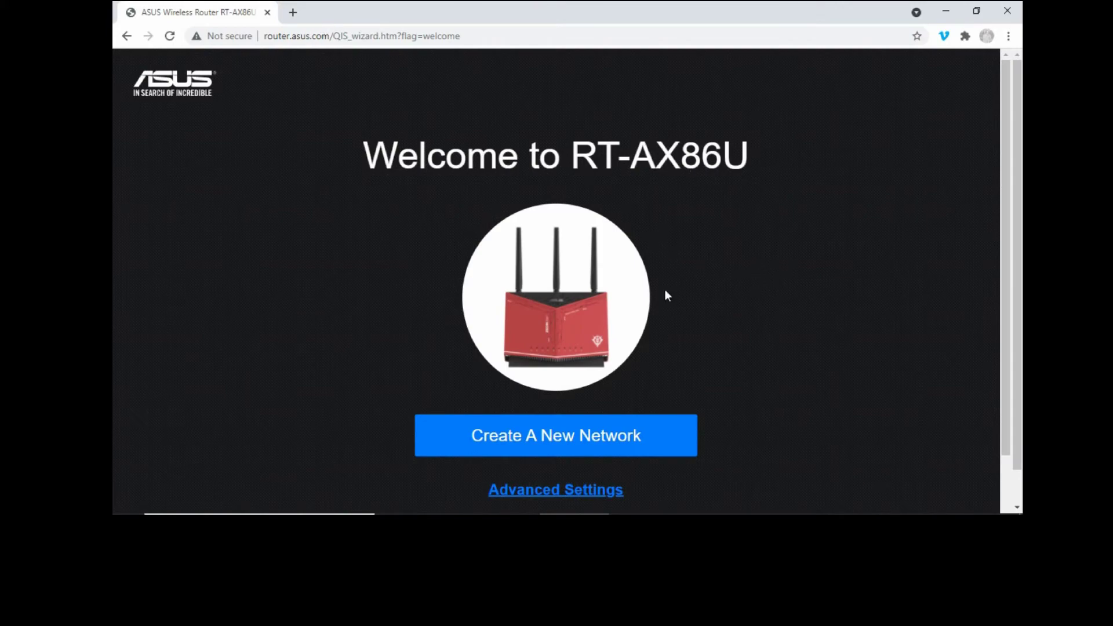
Step: Begin a new network with no ISP username or password and an Automatic IP connection
left_click(617, 439)
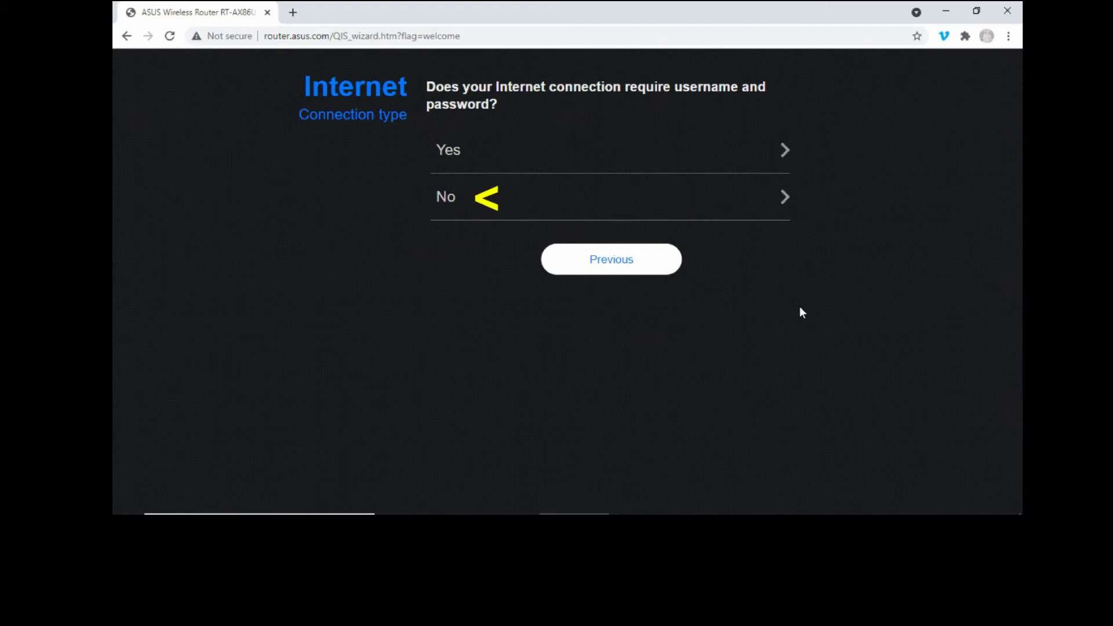
left_click(527, 202)
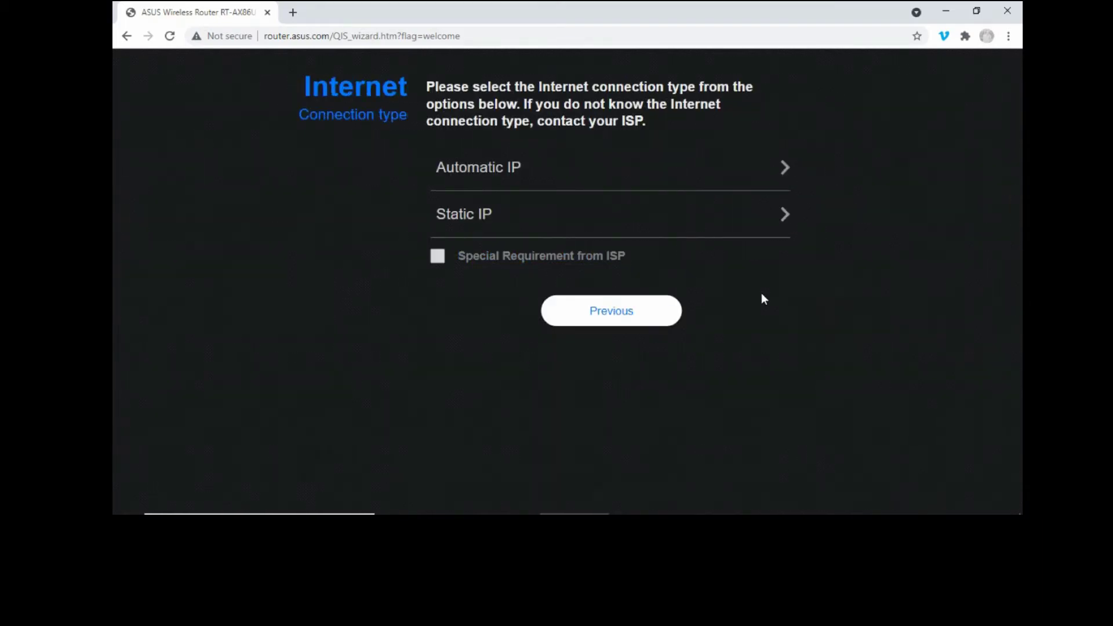
left_click(566, 176)
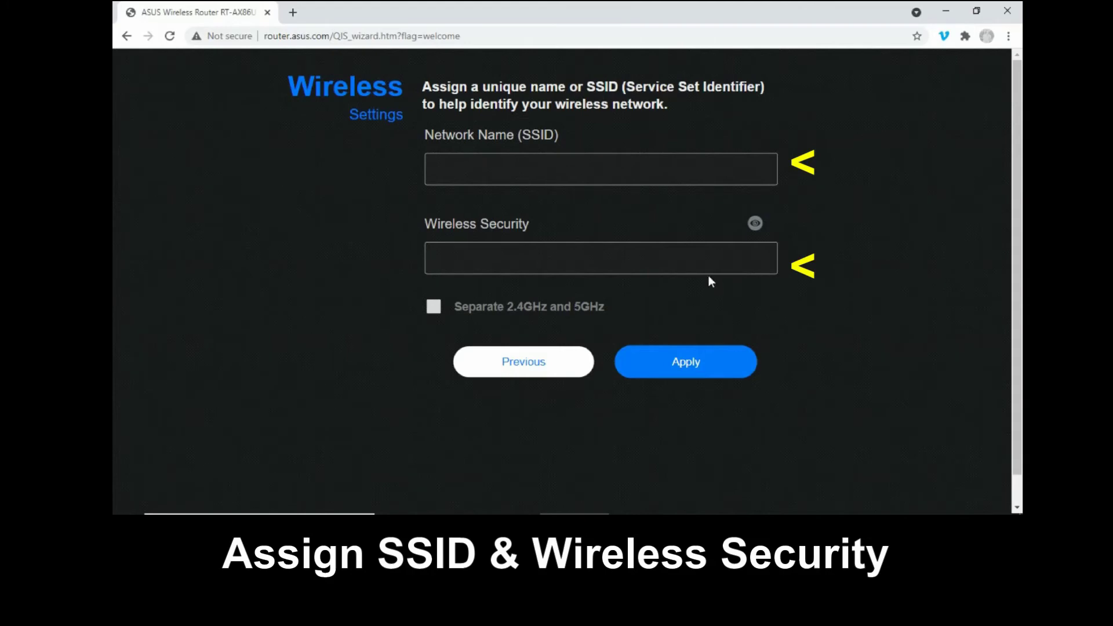
Step: Enter separate 2.4GHz and 5GHz SSIDs (5GHz: Technology Tips 5GHz) with security keys, then apply
left_click(583, 165)
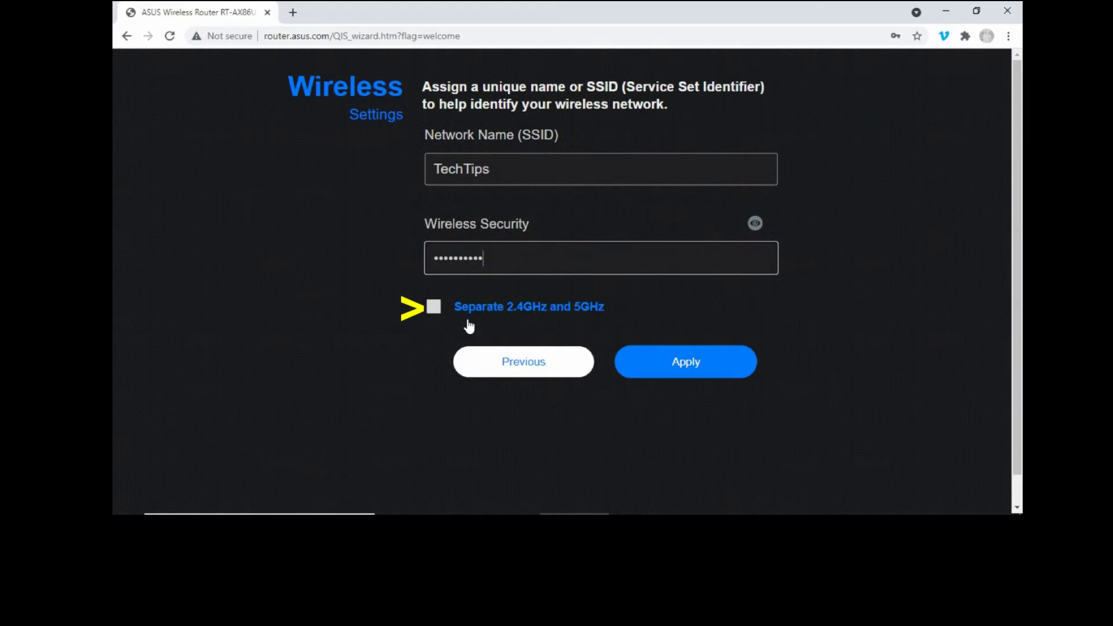
left_click(436, 309)
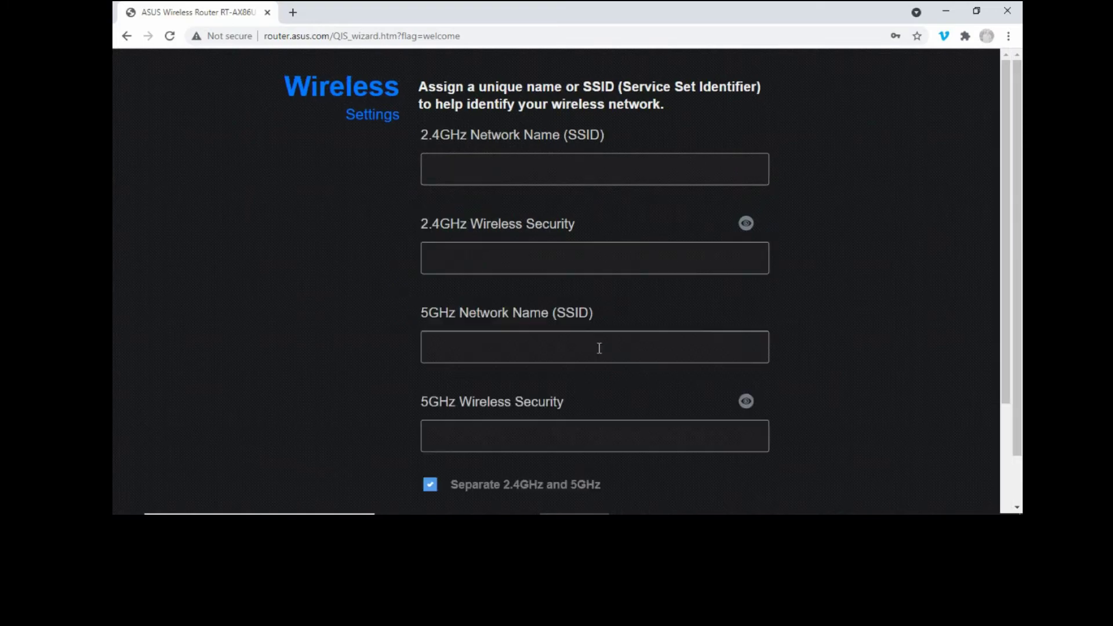
left_click(526, 164)
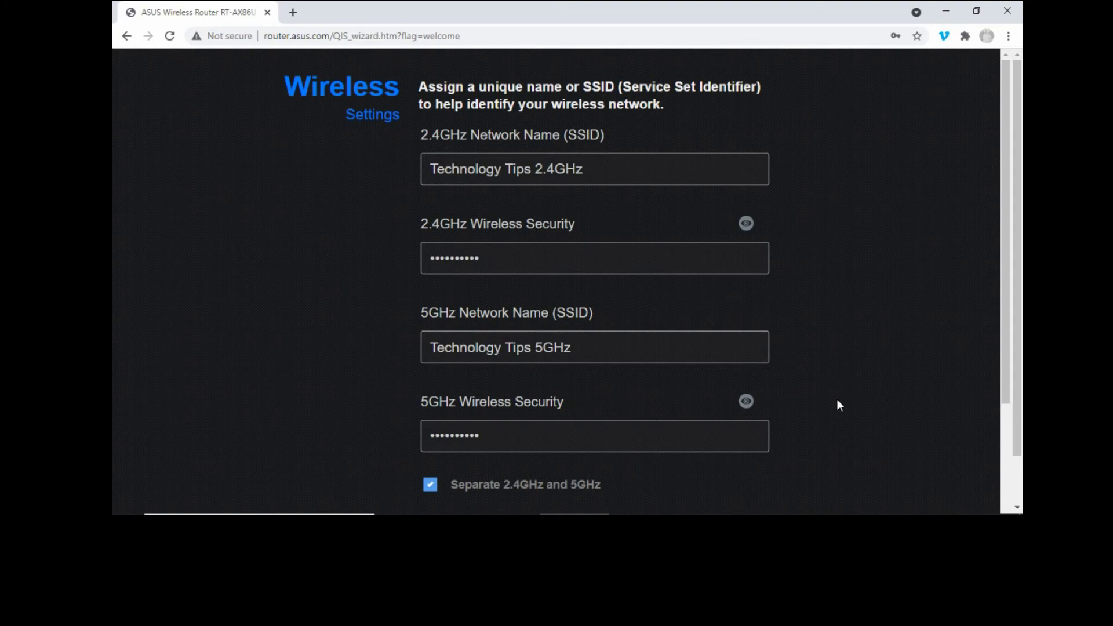
scroll(838, 402, "down", 4)
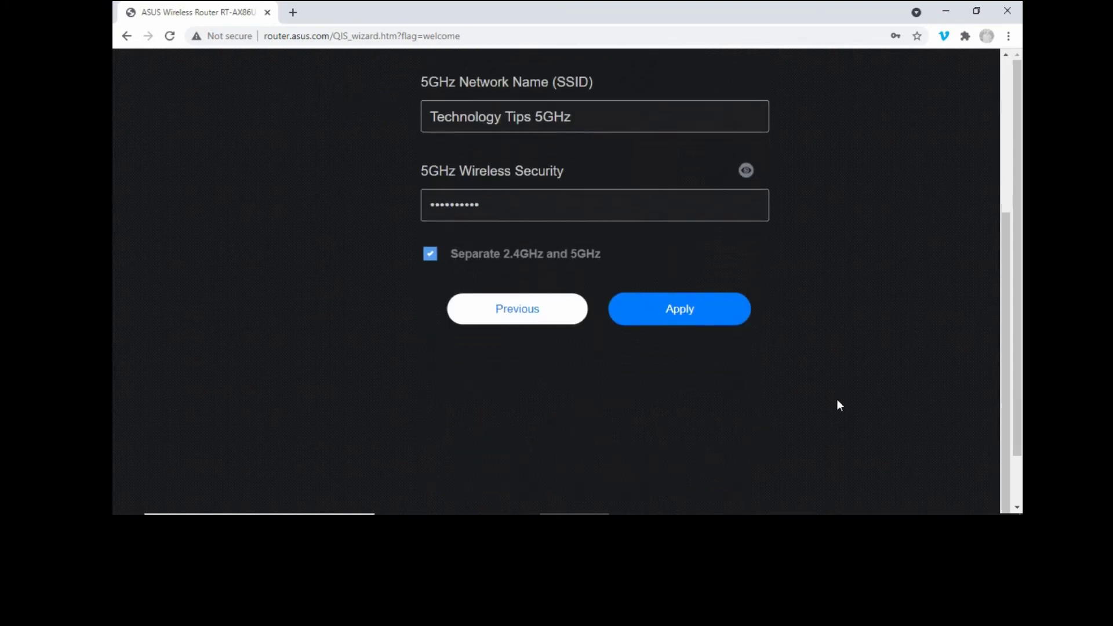
left_click(683, 318)
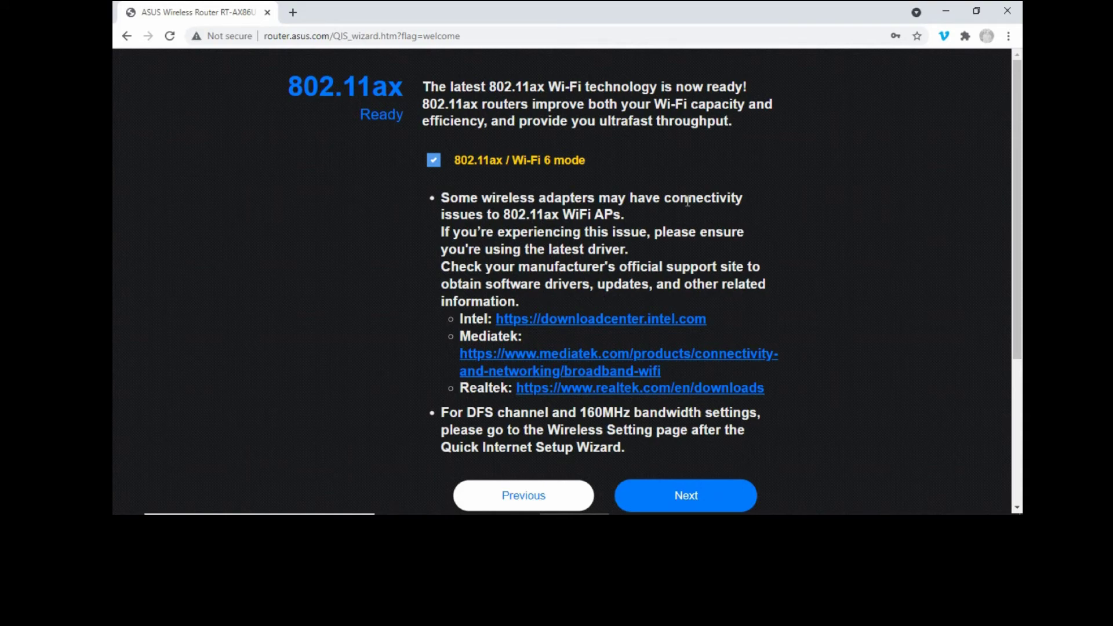
Step: Keep 802.11ax Wi-Fi 6 mode on and set a new router login name and password
scroll(817, 299, "down", 4)
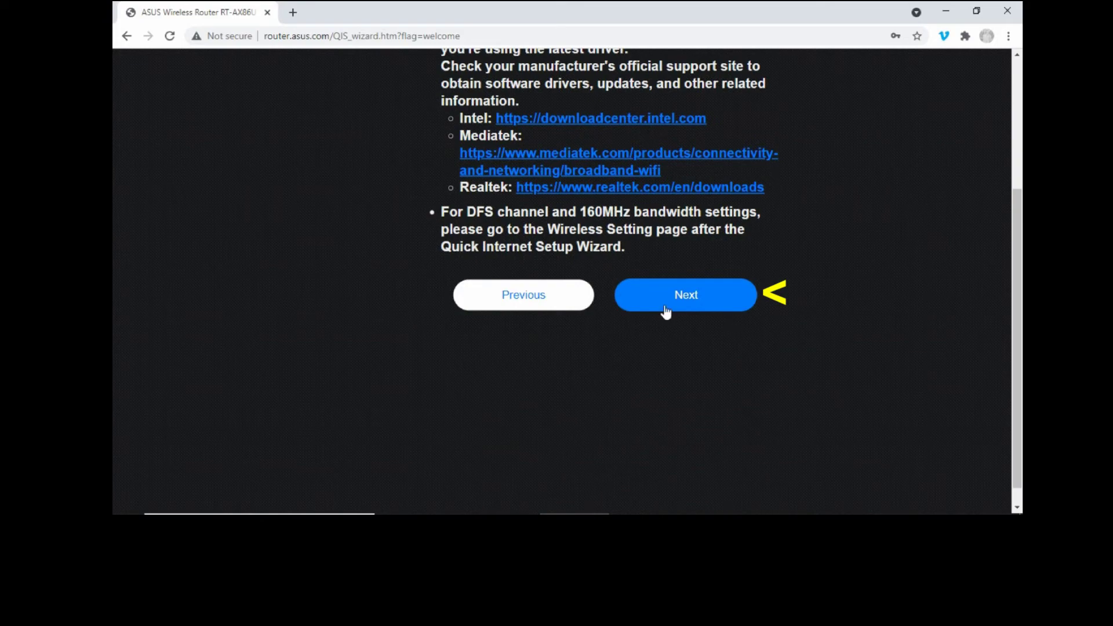
left_click(697, 310)
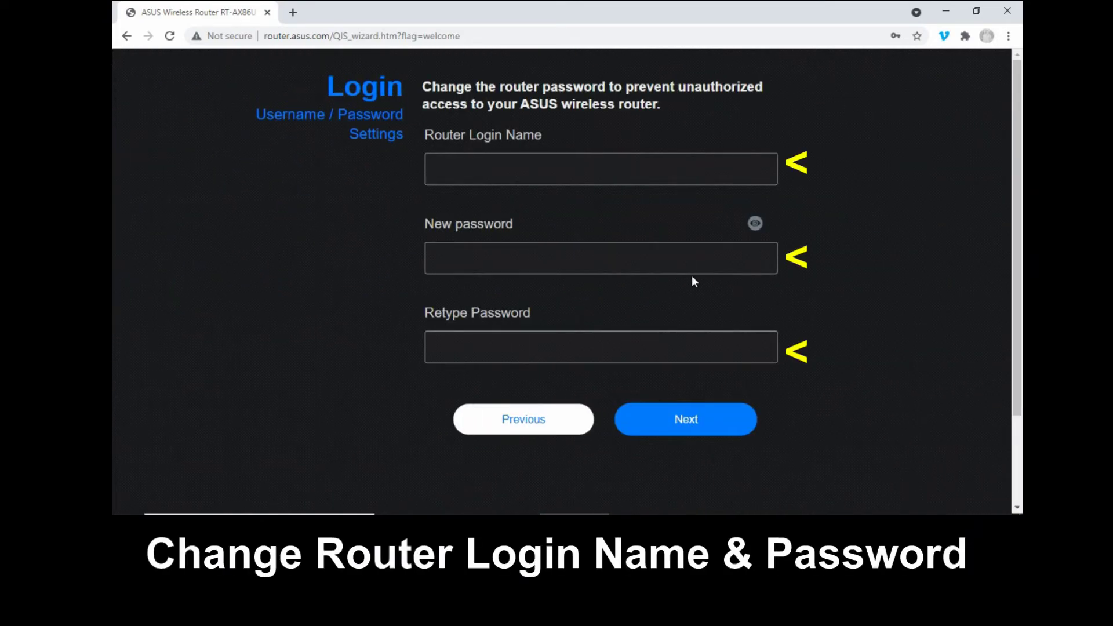
left_click(589, 173)
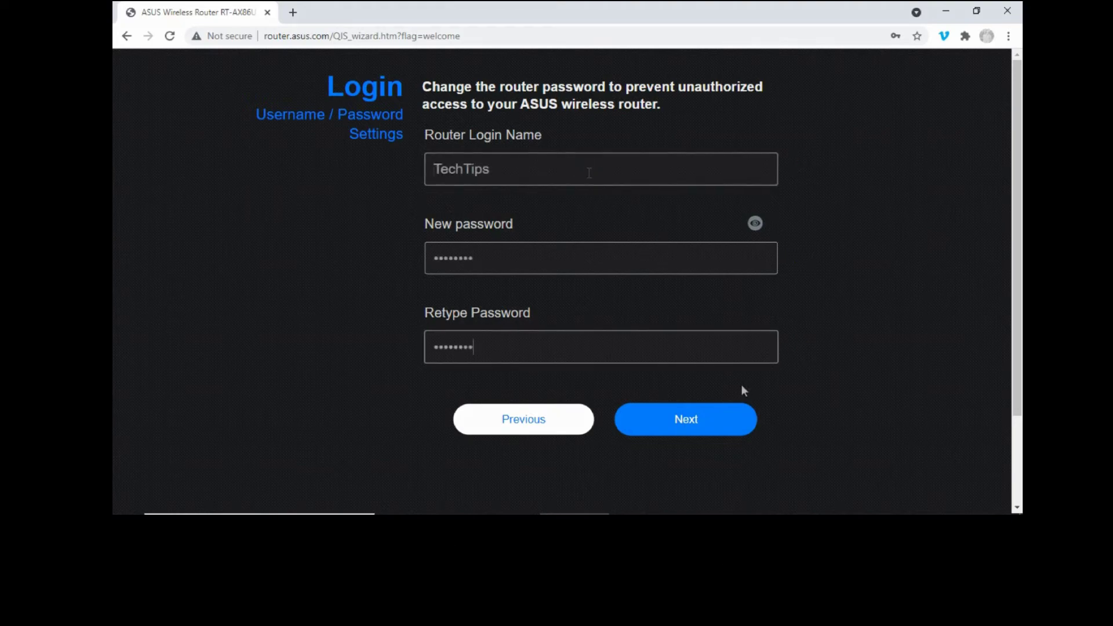
left_click(713, 415)
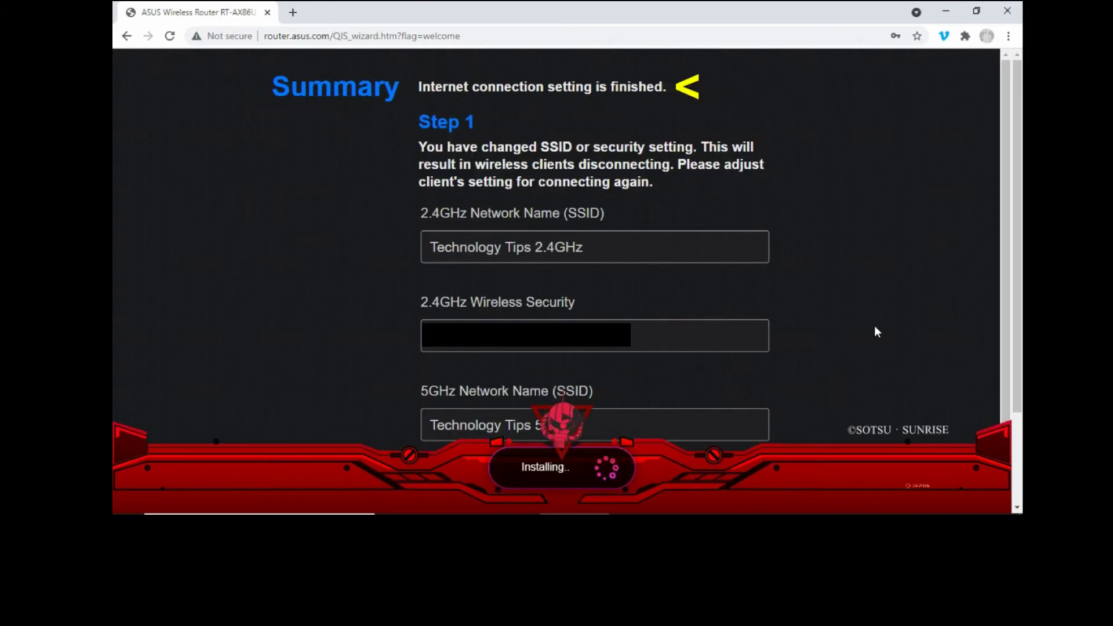
Step: Join the Technology Tips 5GHz network, entering its network security key
left_click(872, 502)
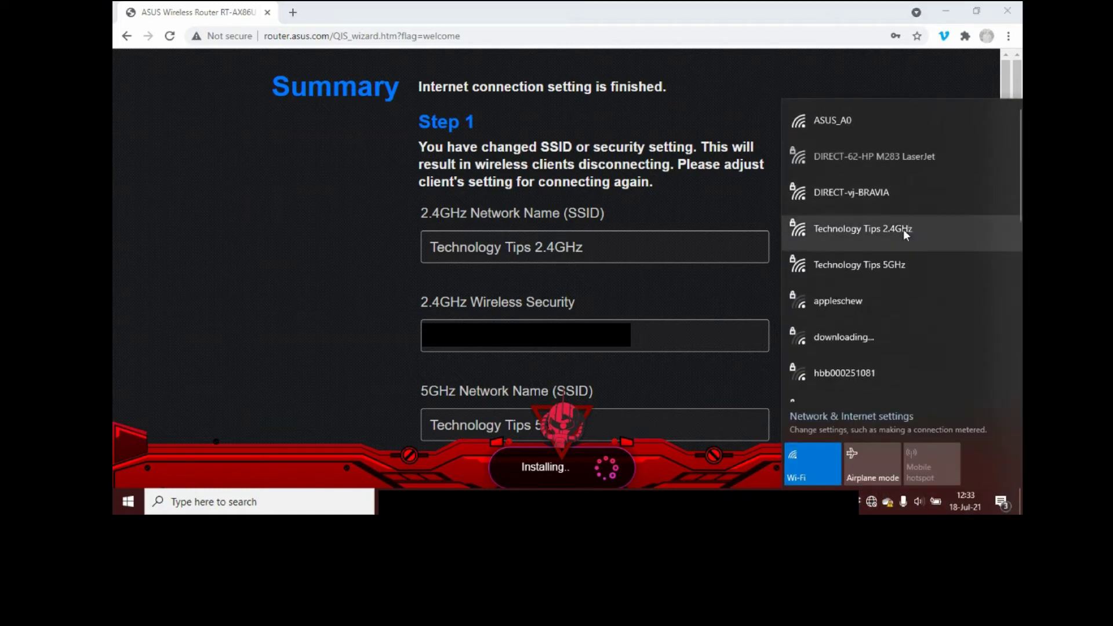
left_click(896, 270)
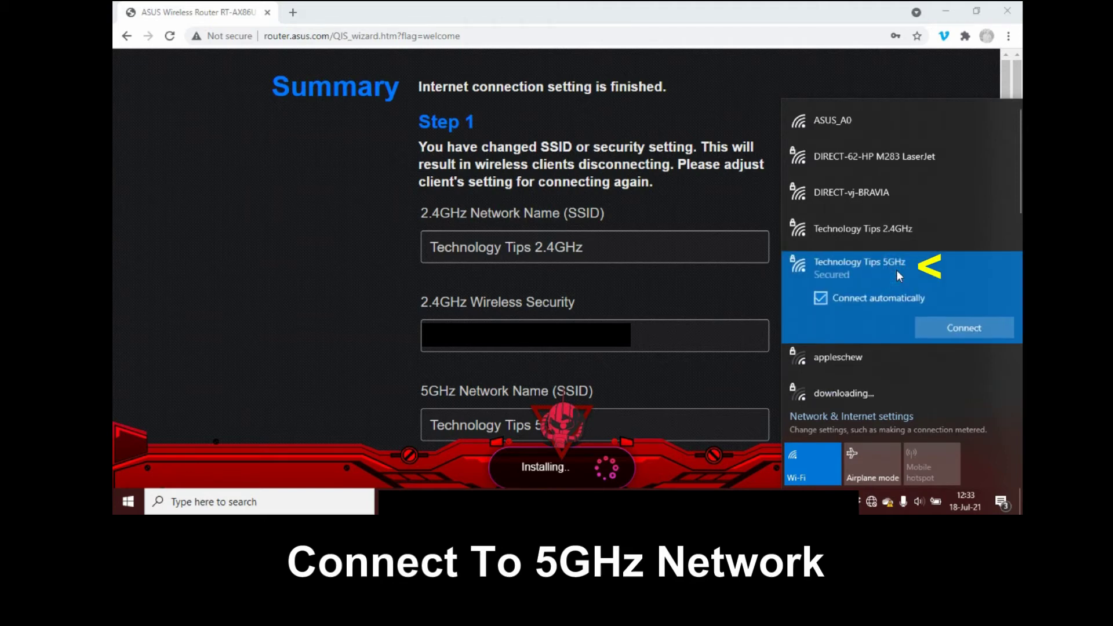
left_click(944, 332)
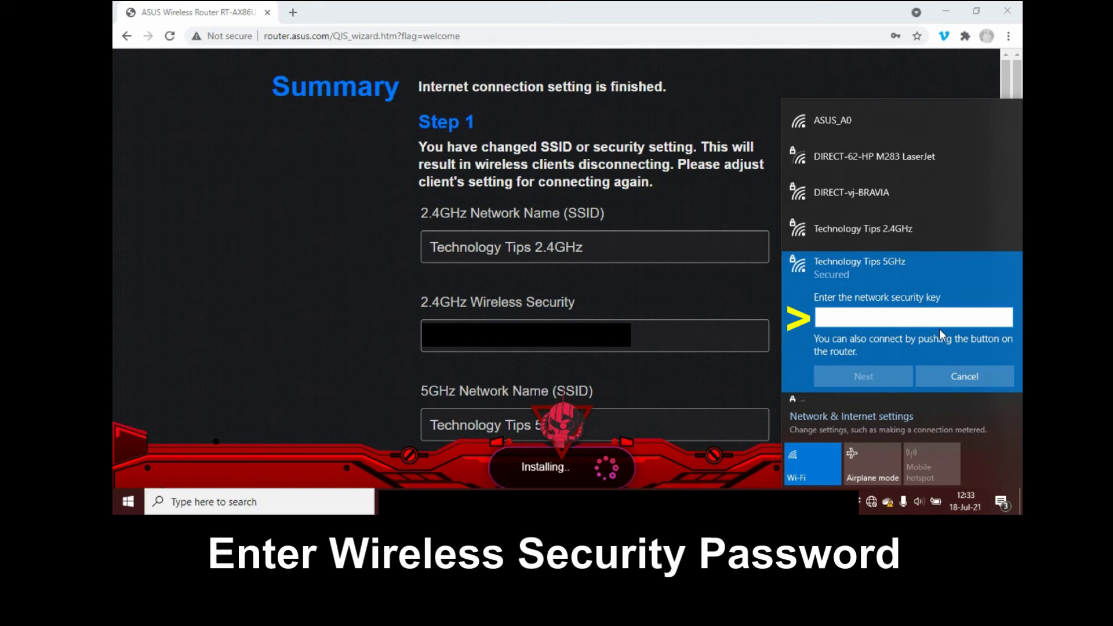
type("•••••••••")
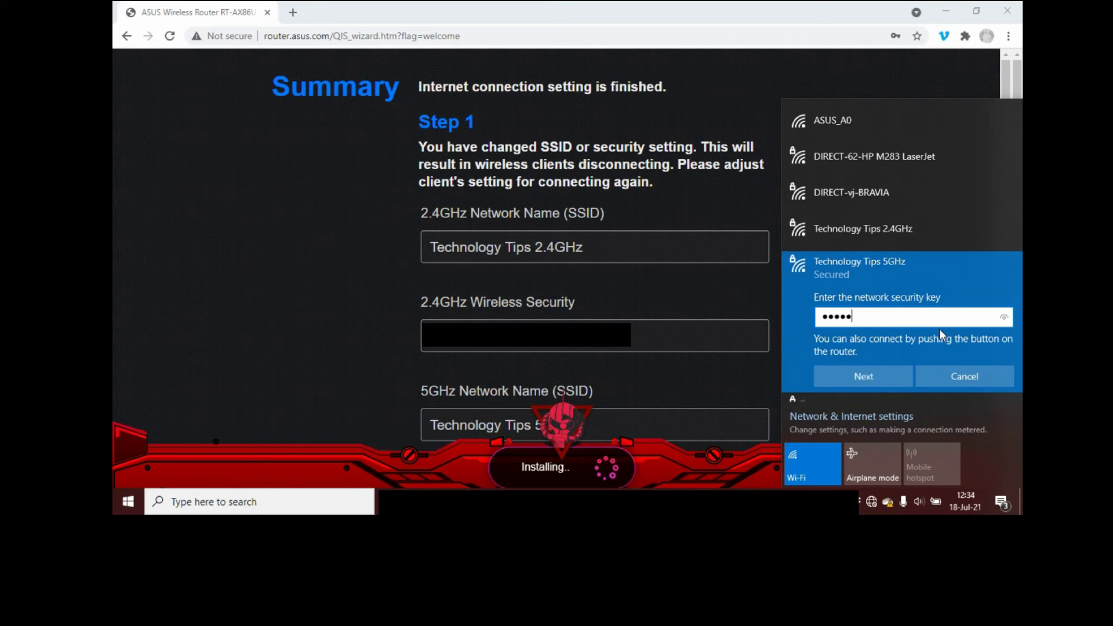
type("••")
left_click(881, 378)
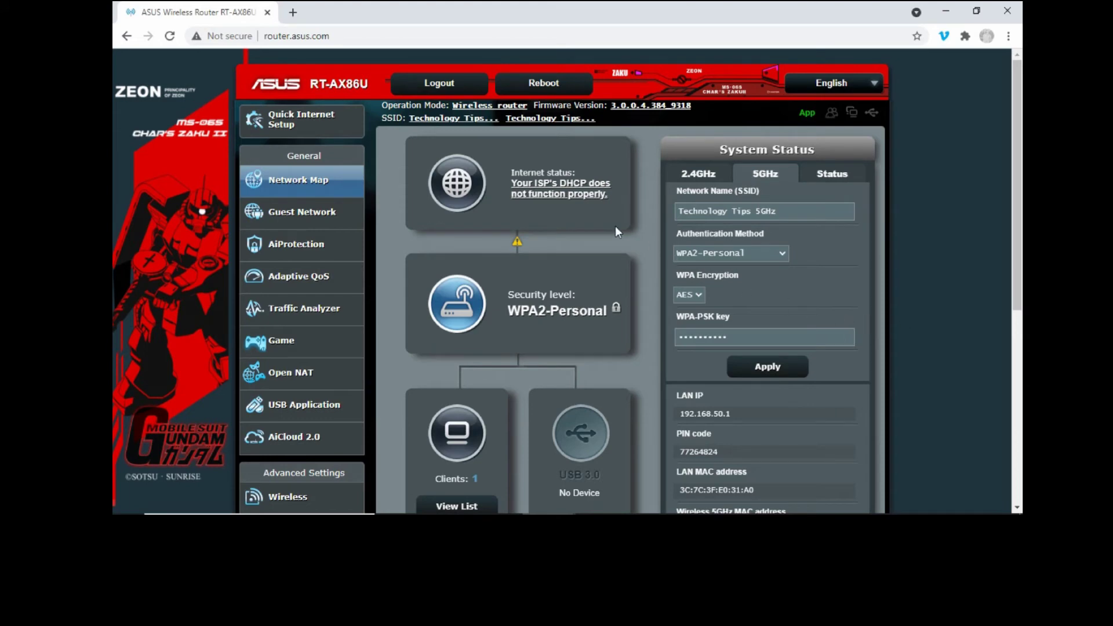
Step: Start the wizard's Advanced Settings and choose Wireless router operation mode
left_click(566, 200)
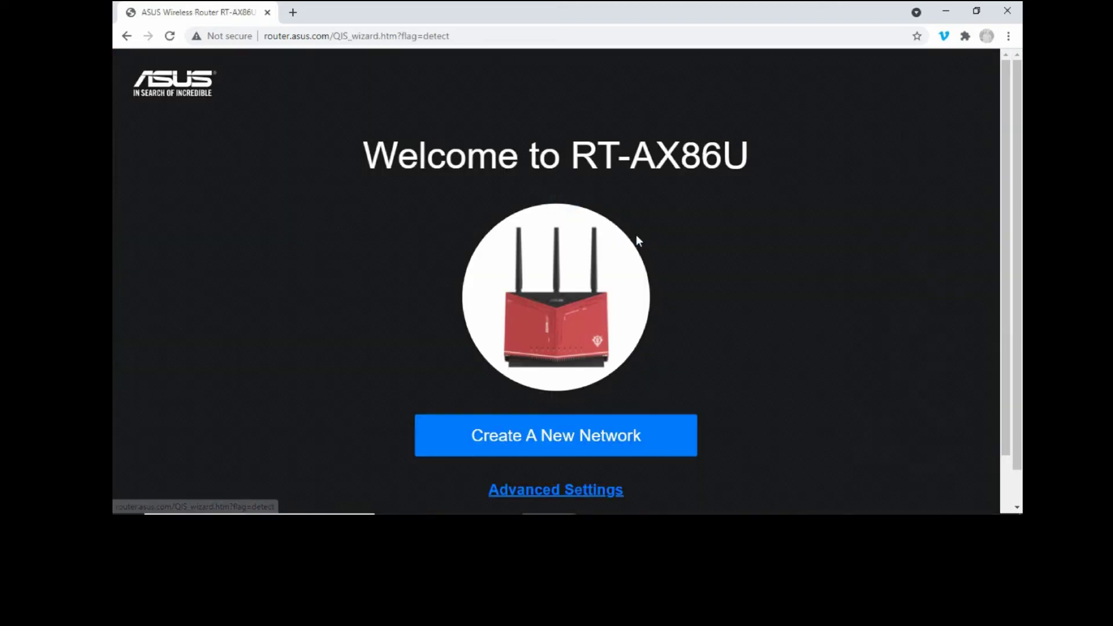
left_click(588, 490)
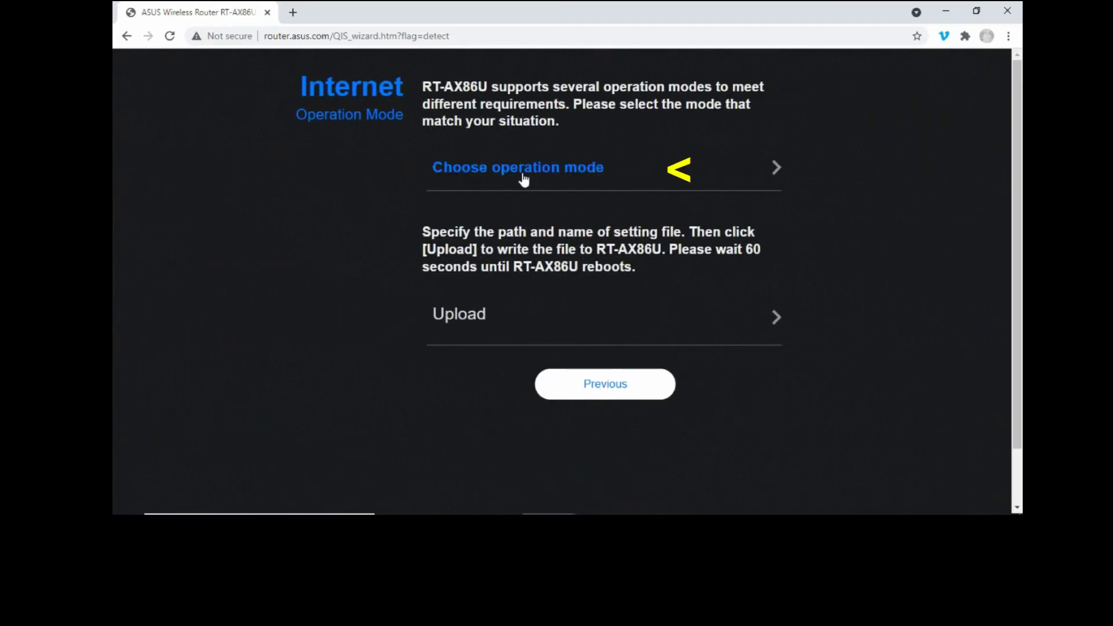
left_click(523, 178)
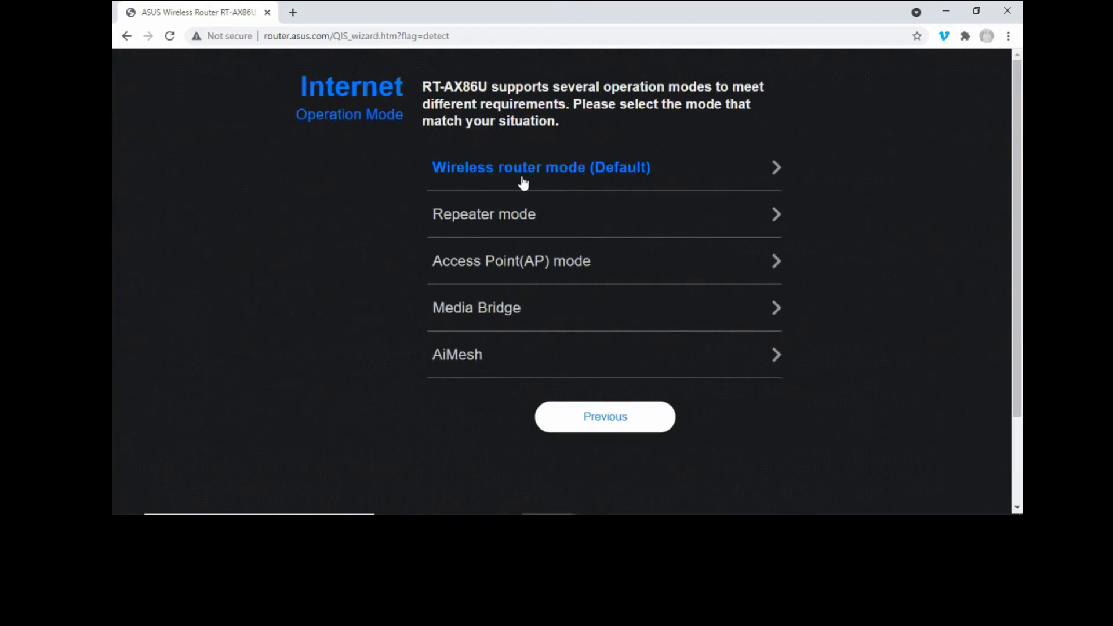
left_click(523, 181)
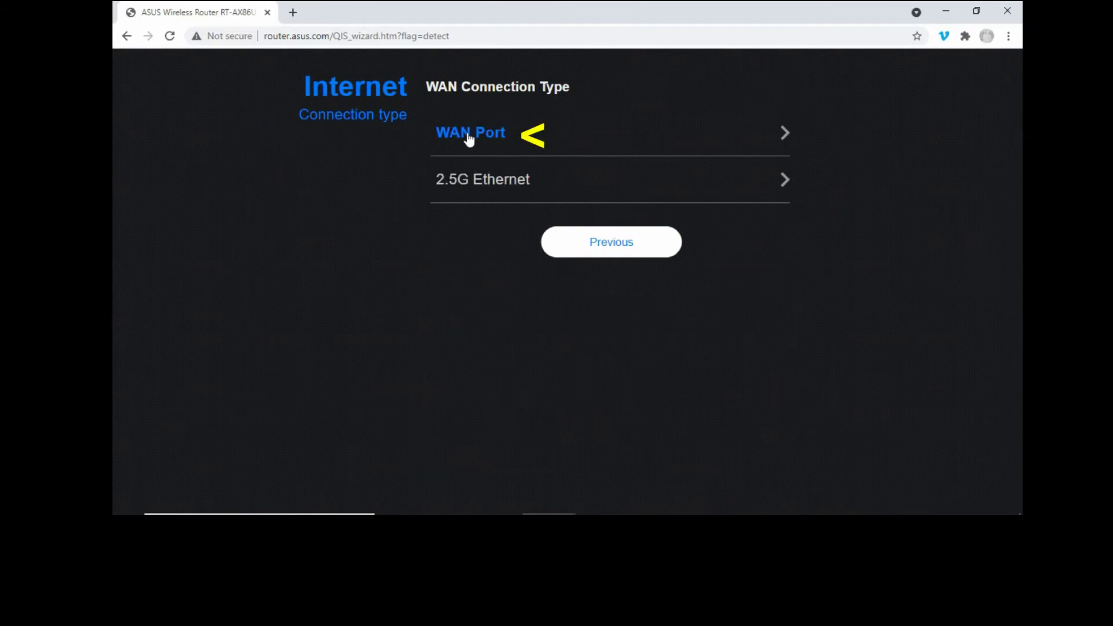
Step: Use the WAN port, specify no login needed, and tick Special Requirement from ISP
left_click(468, 137)
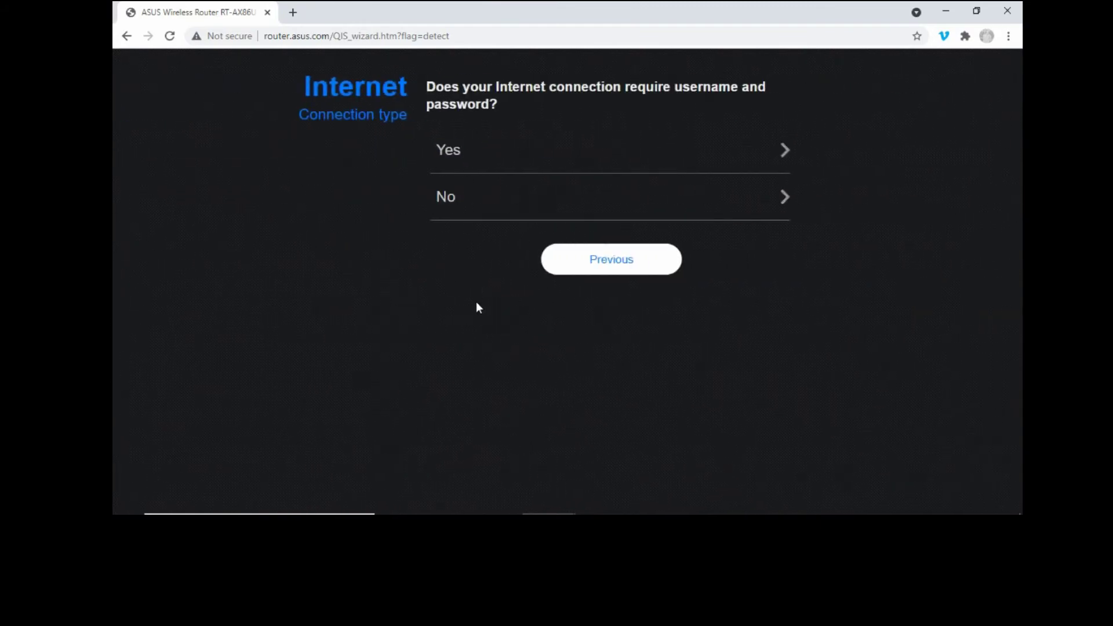
left_click(454, 200)
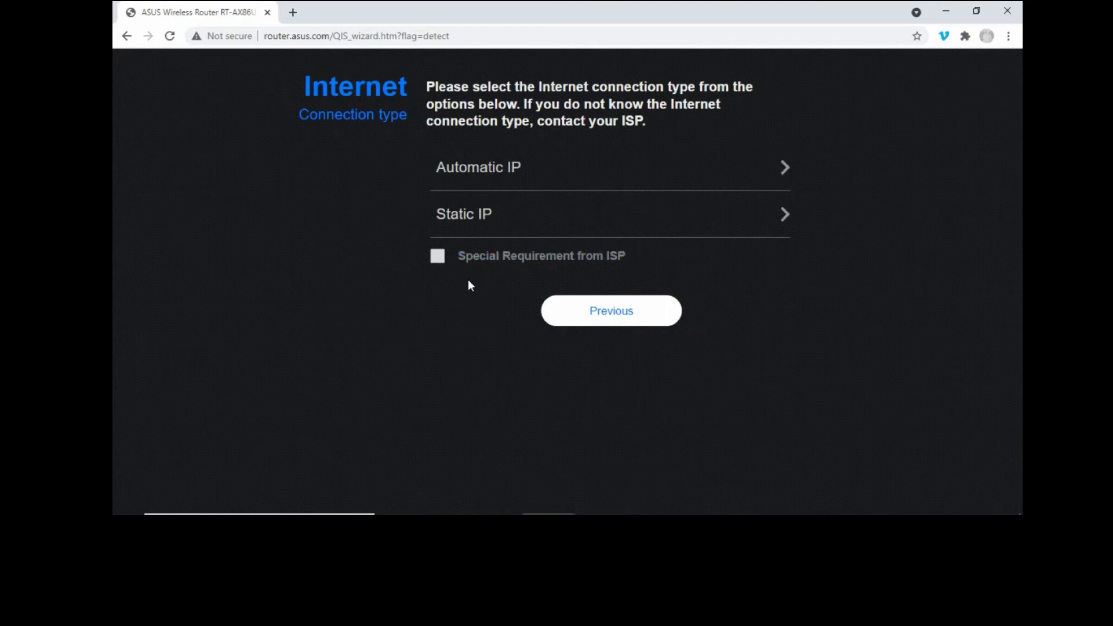
left_click(439, 260)
Step: Choose Automatic IP and the Singtel-Others ISP profile with IPTV STB on LAN4
left_click(493, 169)
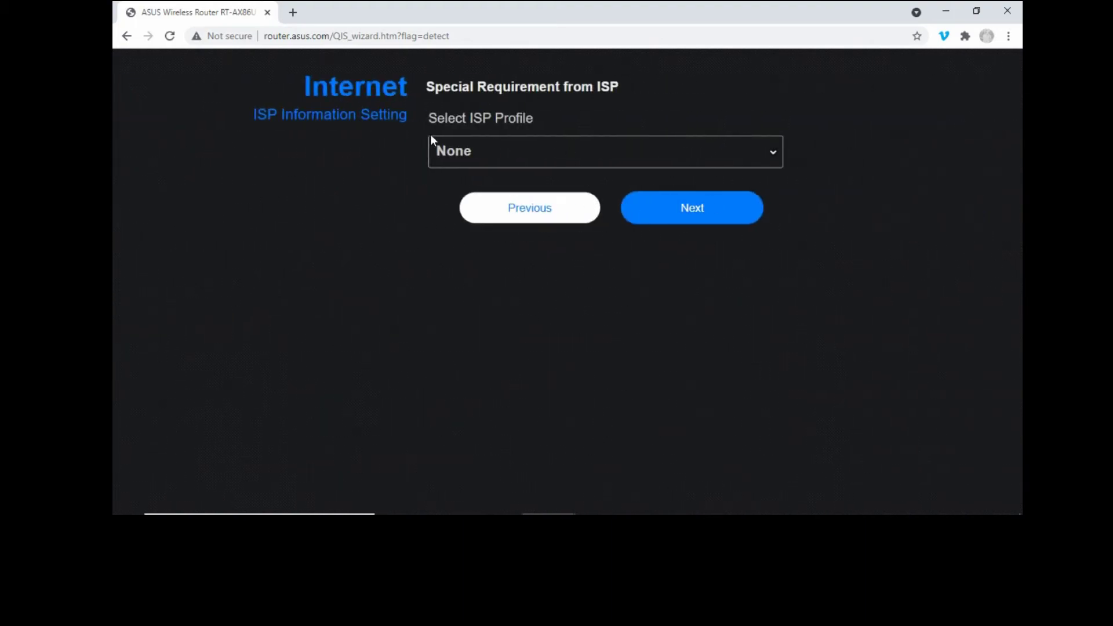
left_click(776, 156)
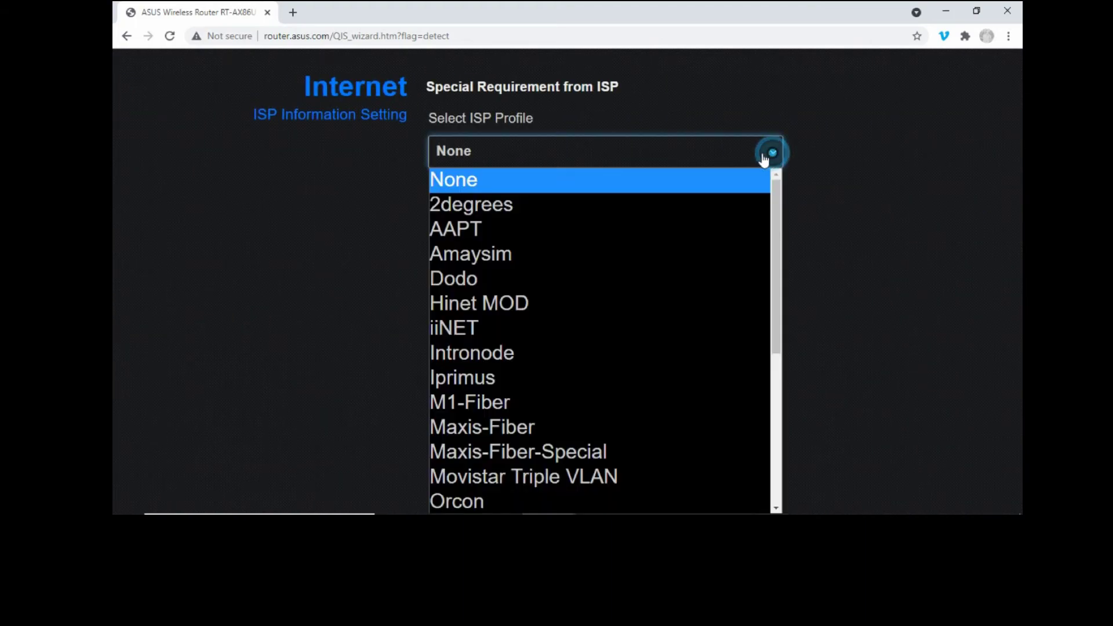
scroll(609, 421, "down", 5)
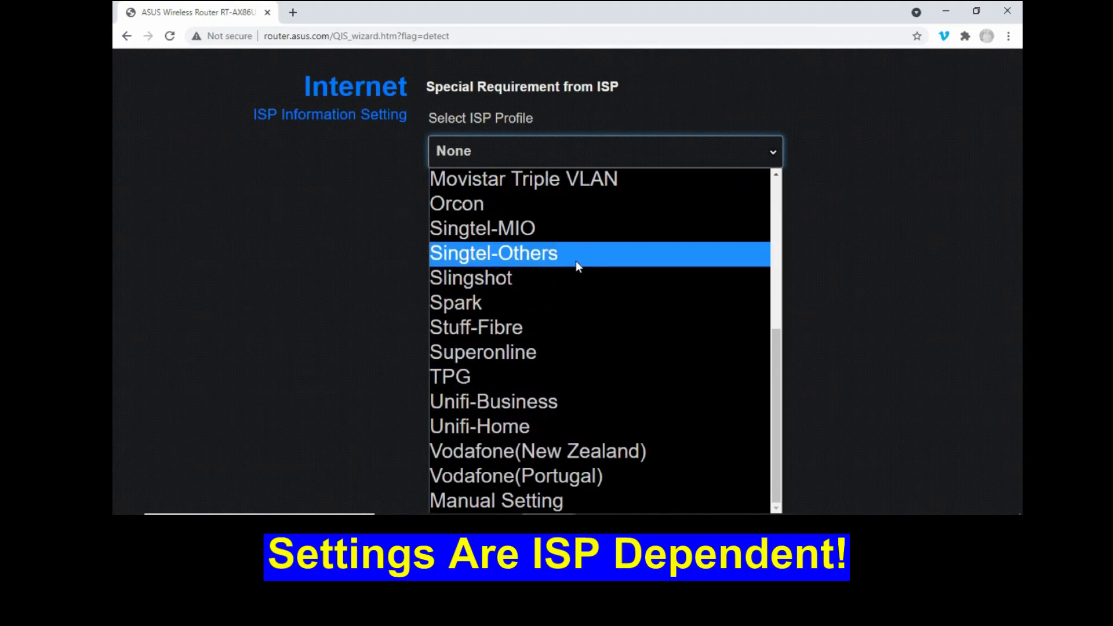
left_click(532, 255)
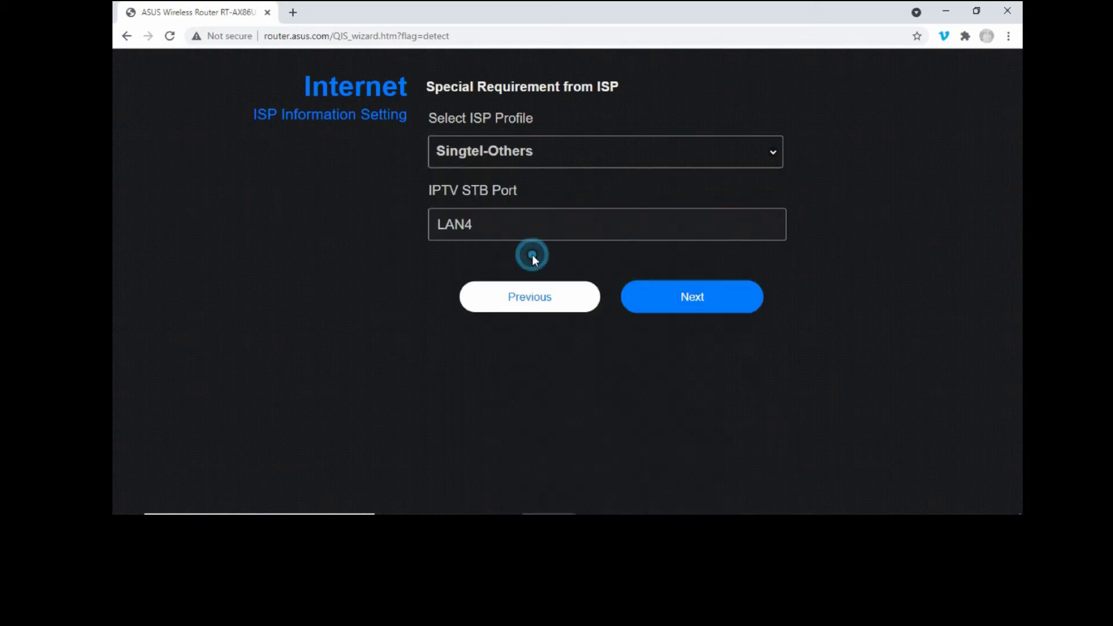
Step: Apply the Technology Tips 2.4GHz/5GHz settings, enable 802.11ax Wi-Fi 6 mode, and start installing
left_click(688, 302)
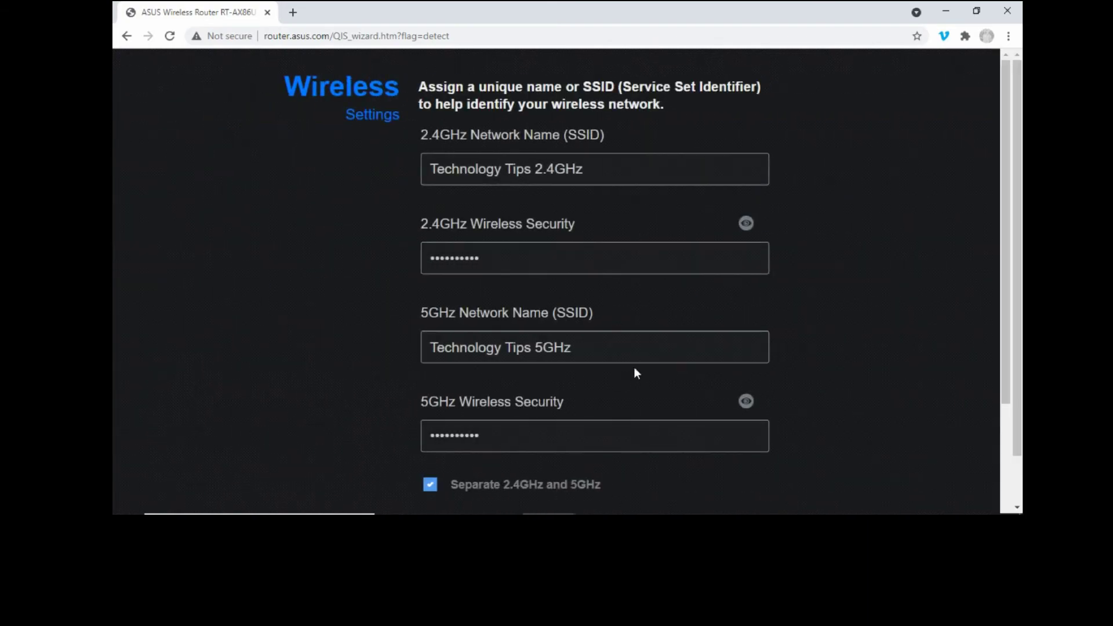
scroll(831, 336, "down", 3)
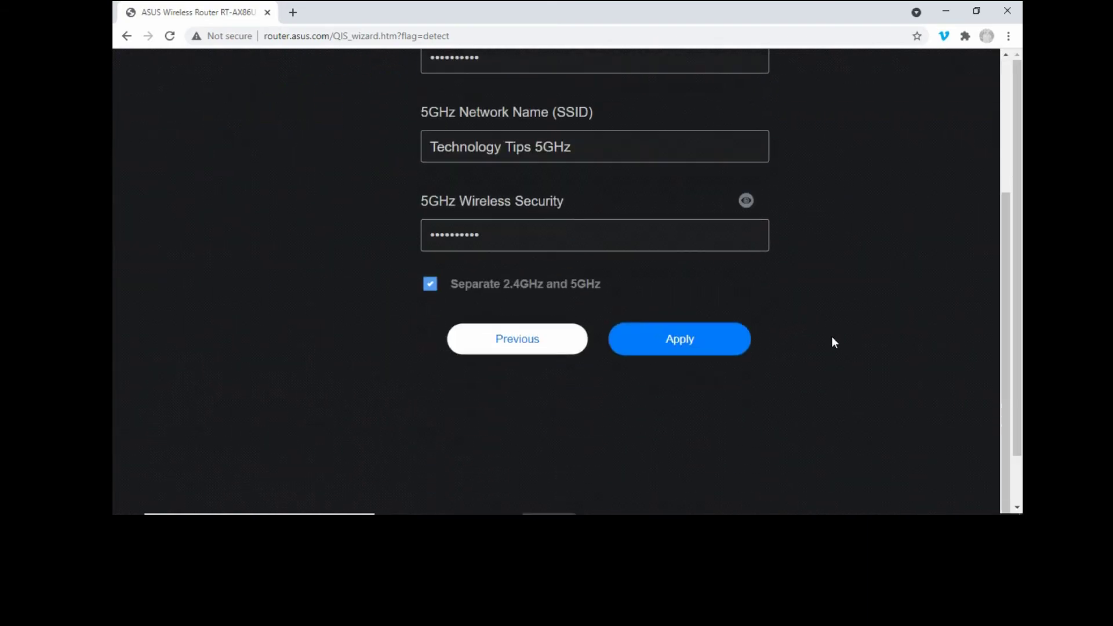
left_click(696, 348)
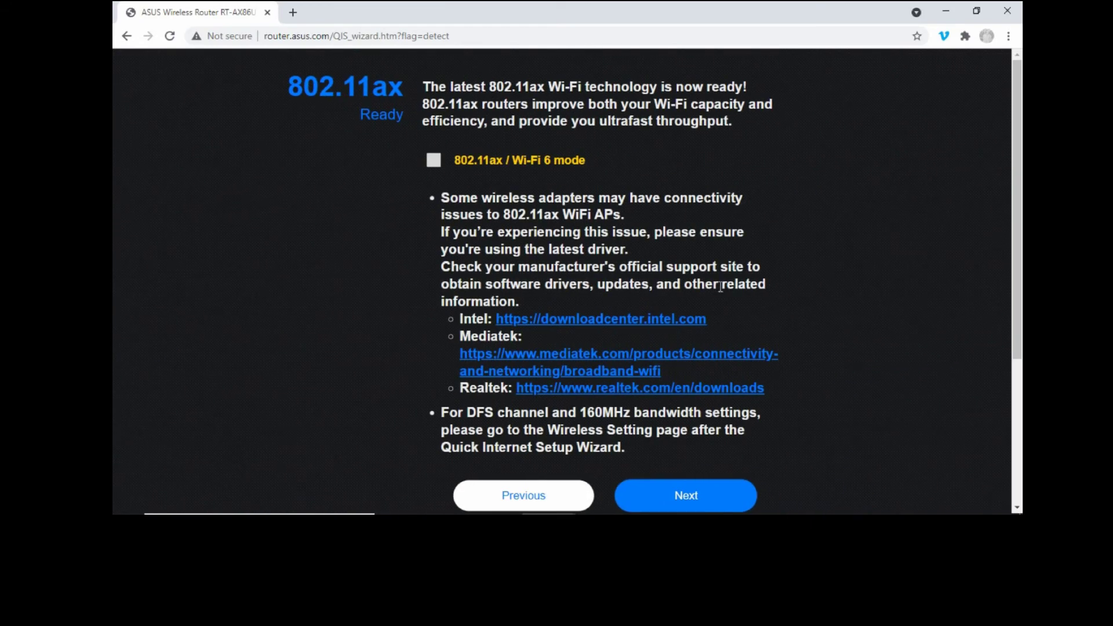
left_click(434, 164)
left_click(724, 502)
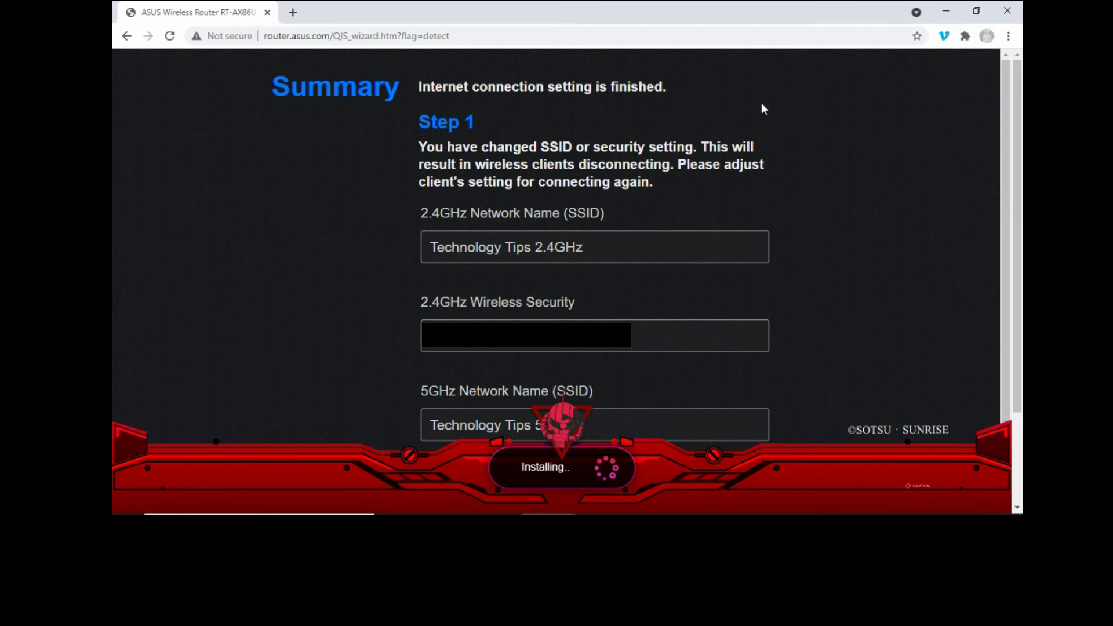
Step: Join the Technology Tips 5GHz Wi-Fi network from the taskbar network list
left_click(868, 501)
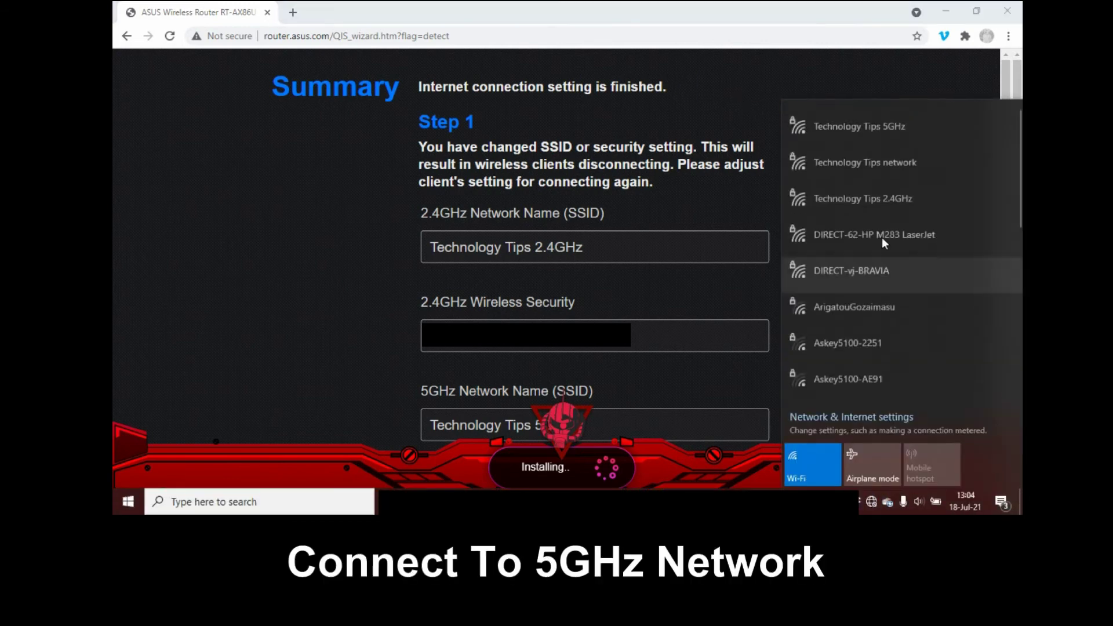
left_click(906, 127)
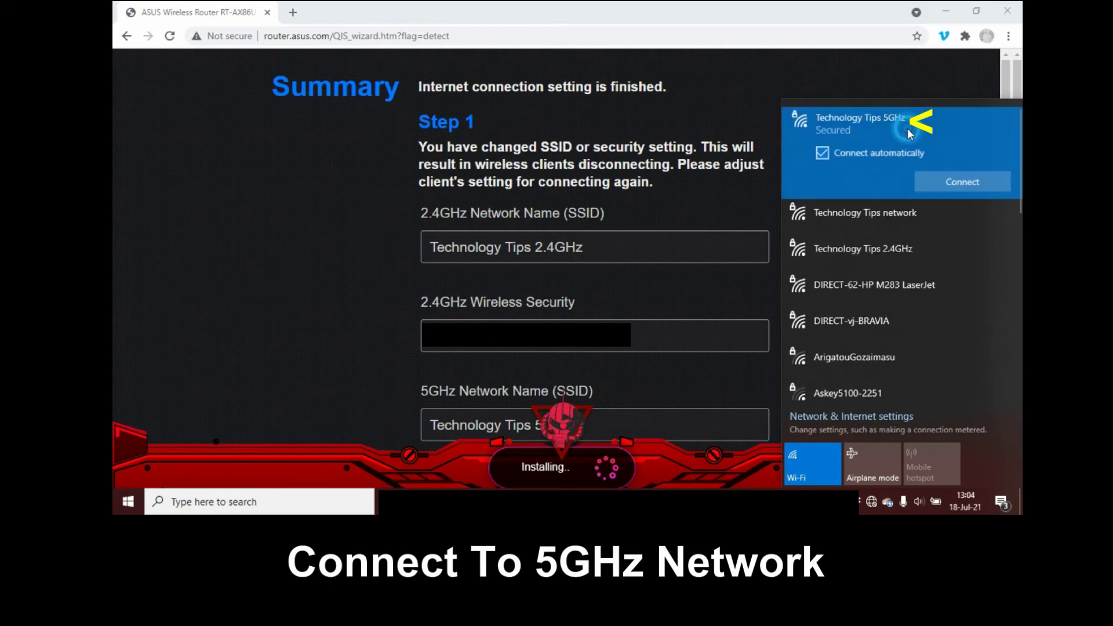
left_click(971, 182)
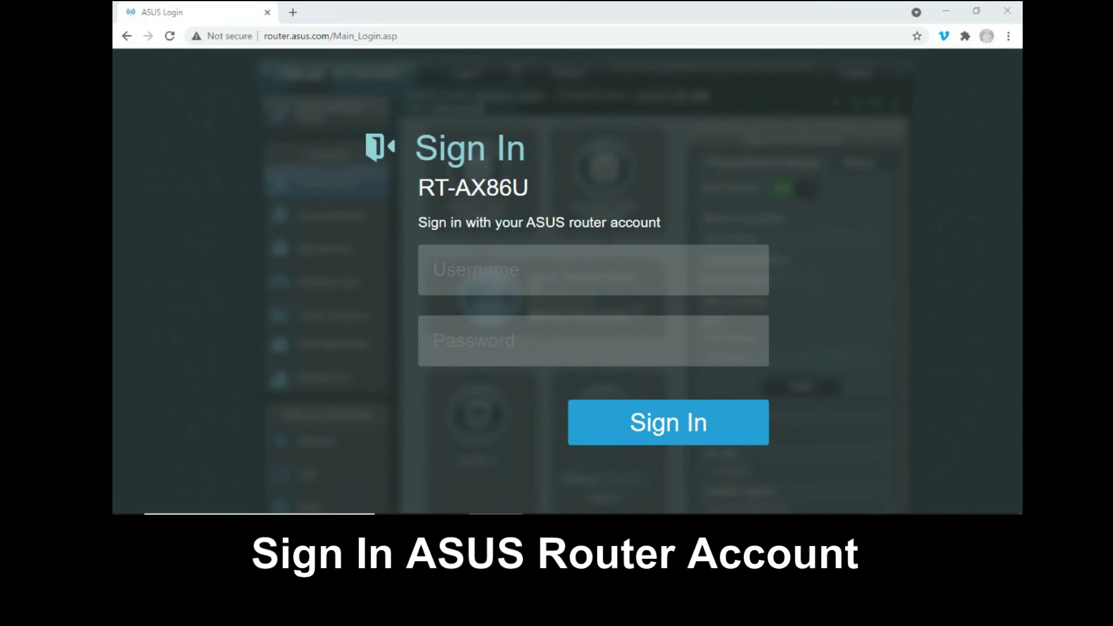
Step: Sign in with the router account credentials, confirm Internet shows Connected, and open a new tab
left_click(669, 283)
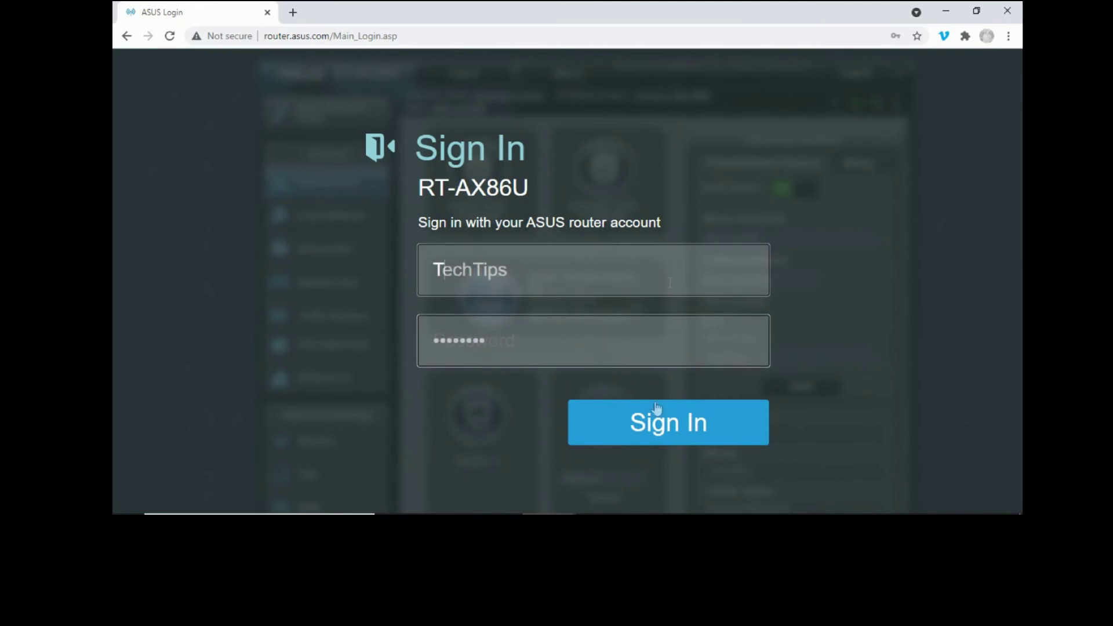
left_click(667, 426)
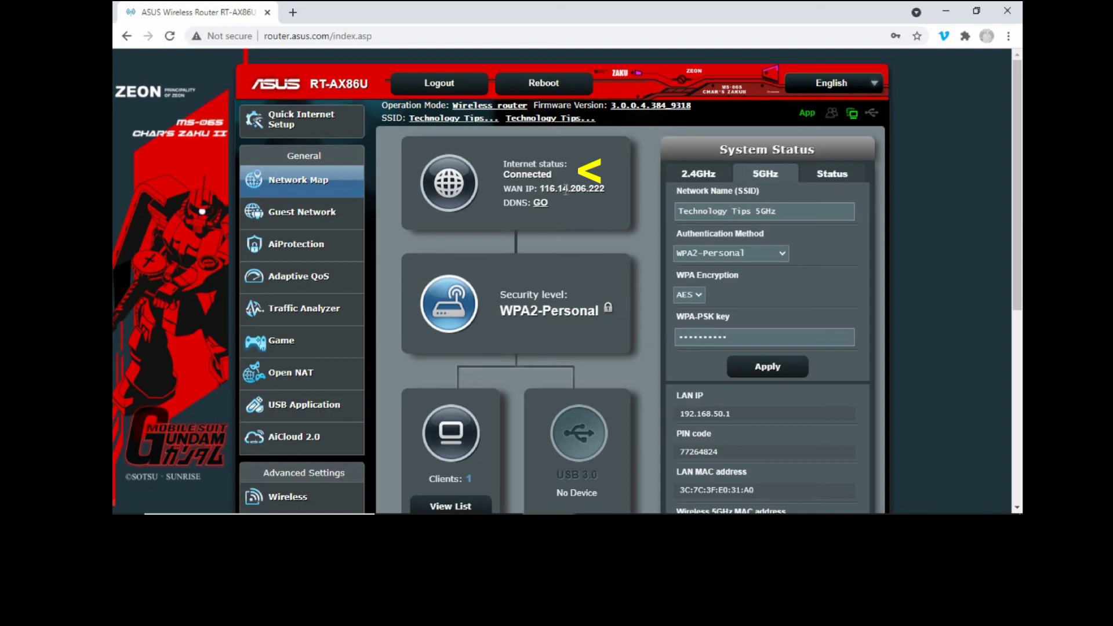
left_click(293, 12)
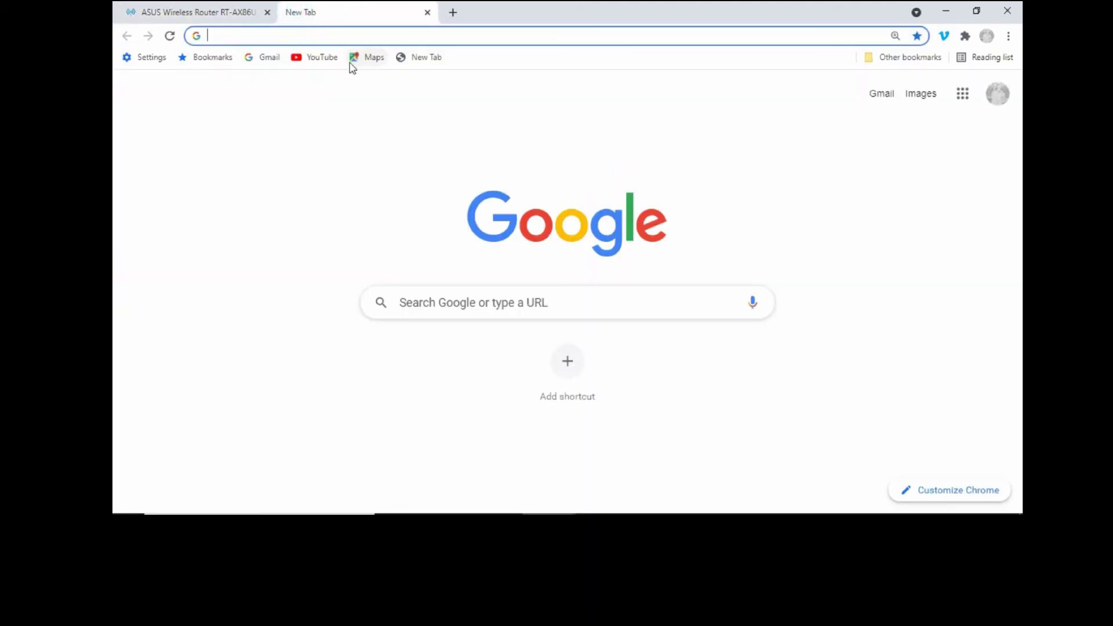
Step: Load YouTube from the bookmark, then search Google for 'speedtest' in another tab
left_click(313, 59)
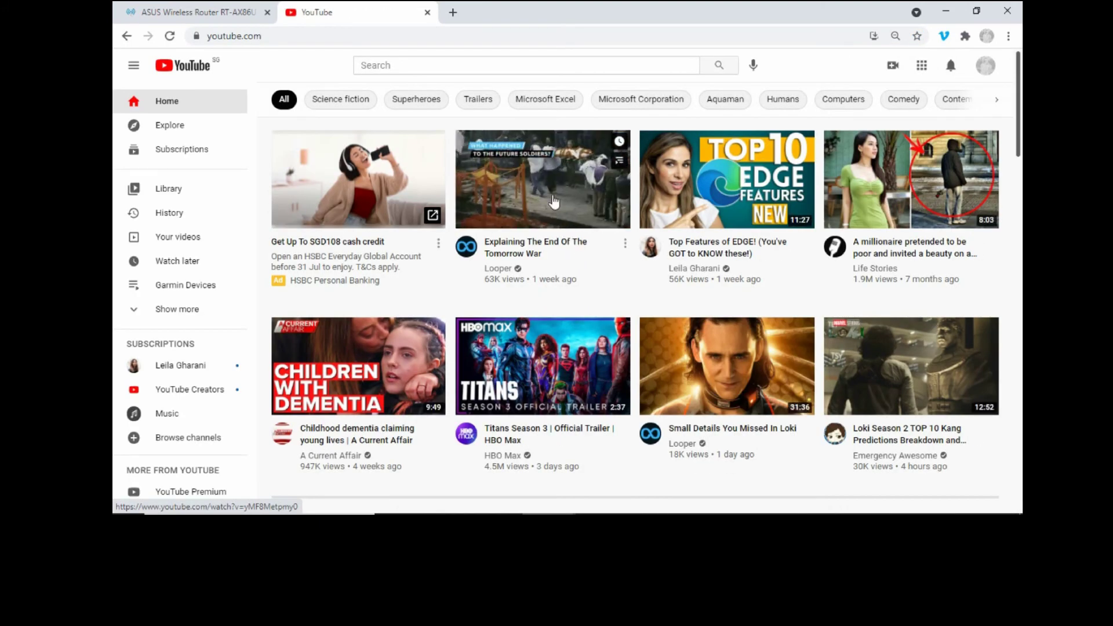
left_click(453, 13)
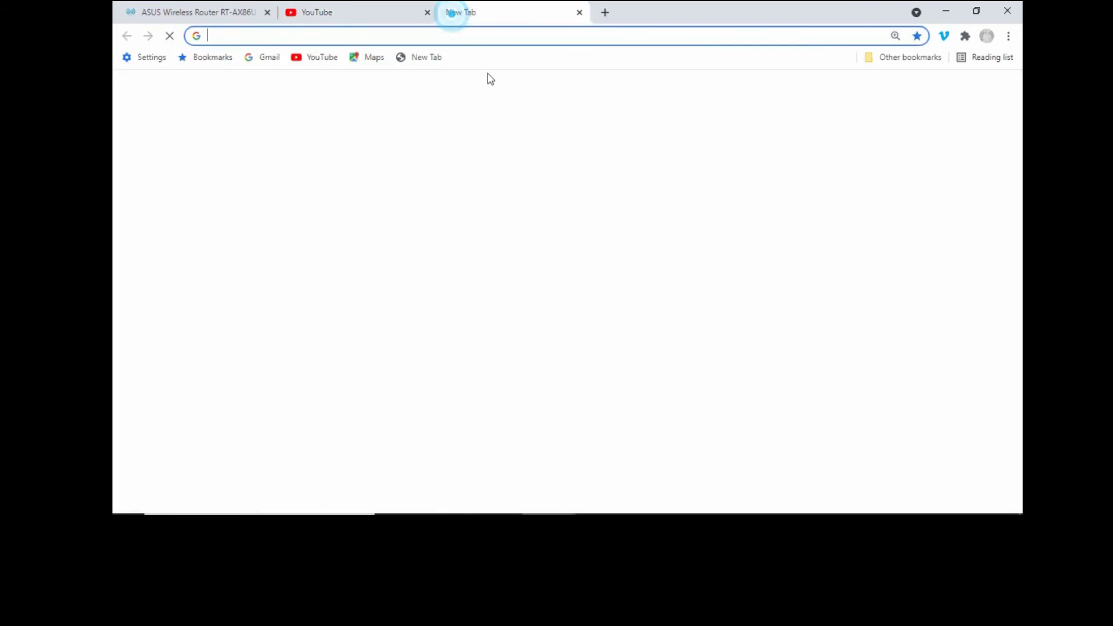
left_click(525, 311)
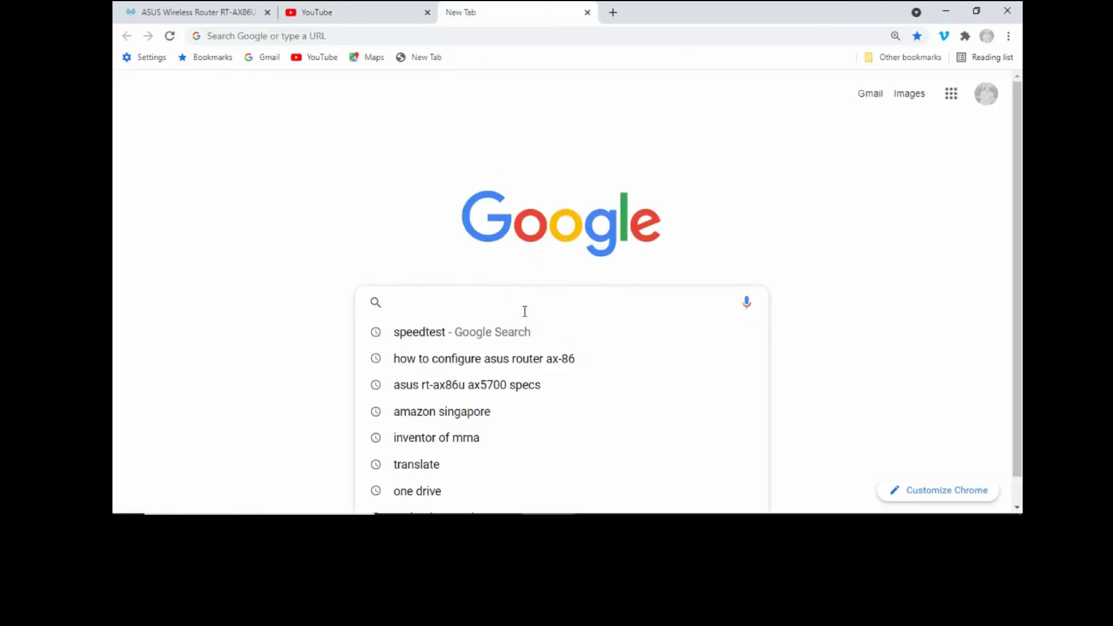
left_click(529, 334)
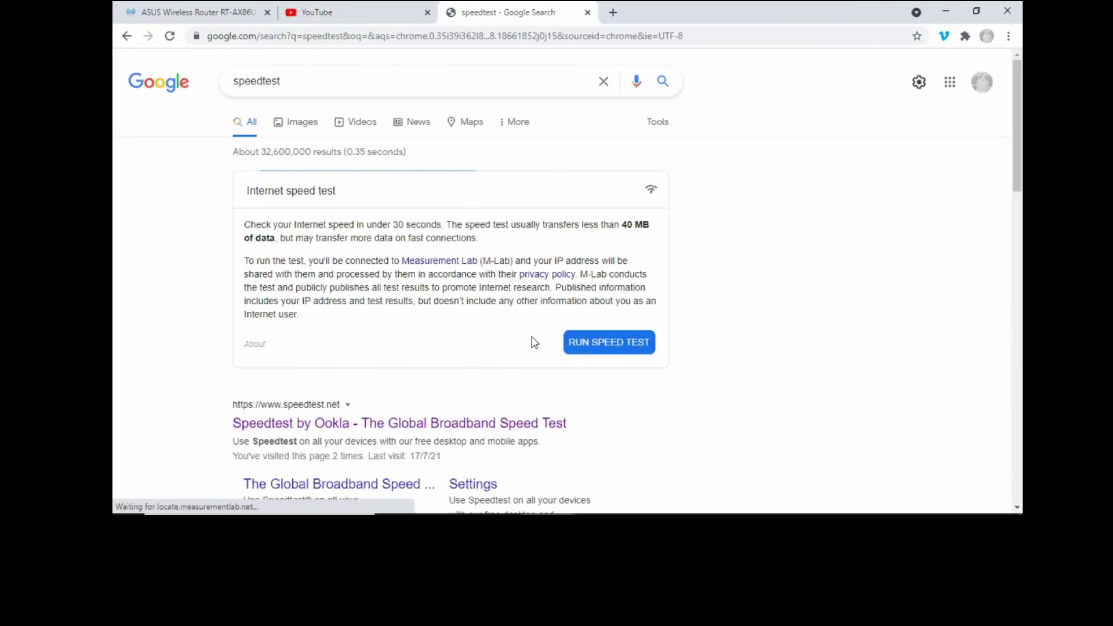
Step: Open Speedtest by Ookla, choose StarHub Mobile Pte Ltd as server, and verify the Technology Tips 5GHz connection
left_click(385, 424)
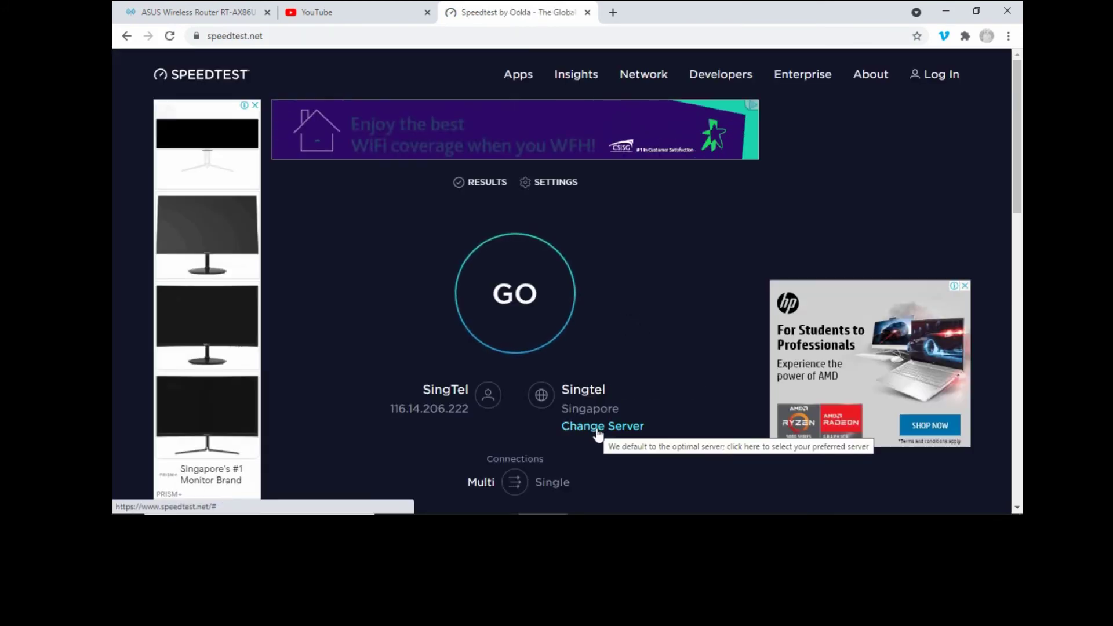
left_click(597, 429)
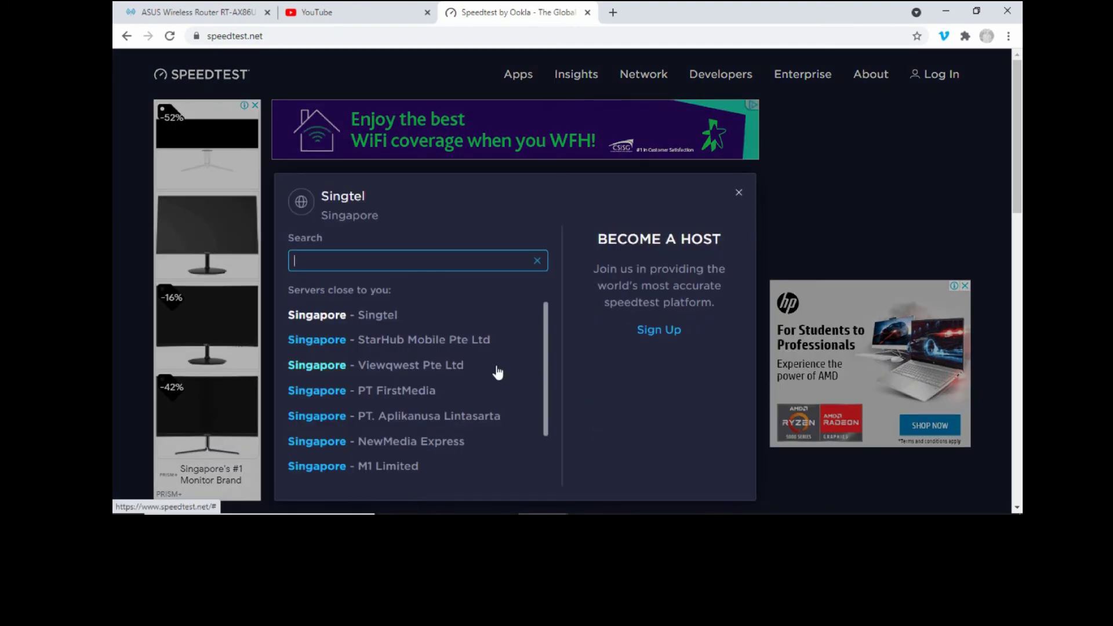
left_click(412, 343)
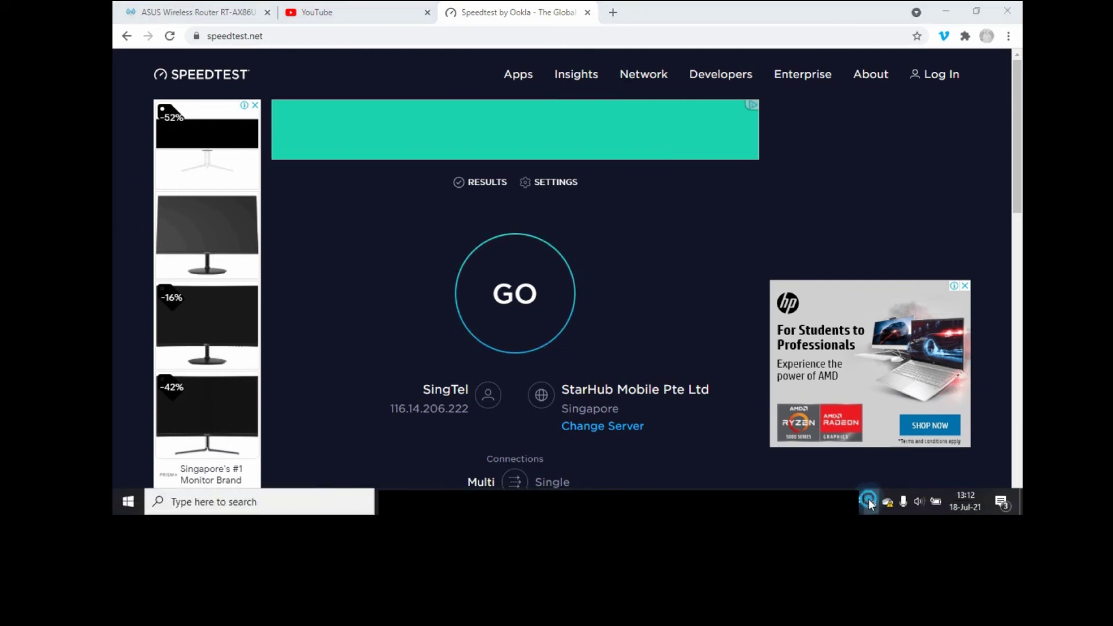
left_click(869, 499)
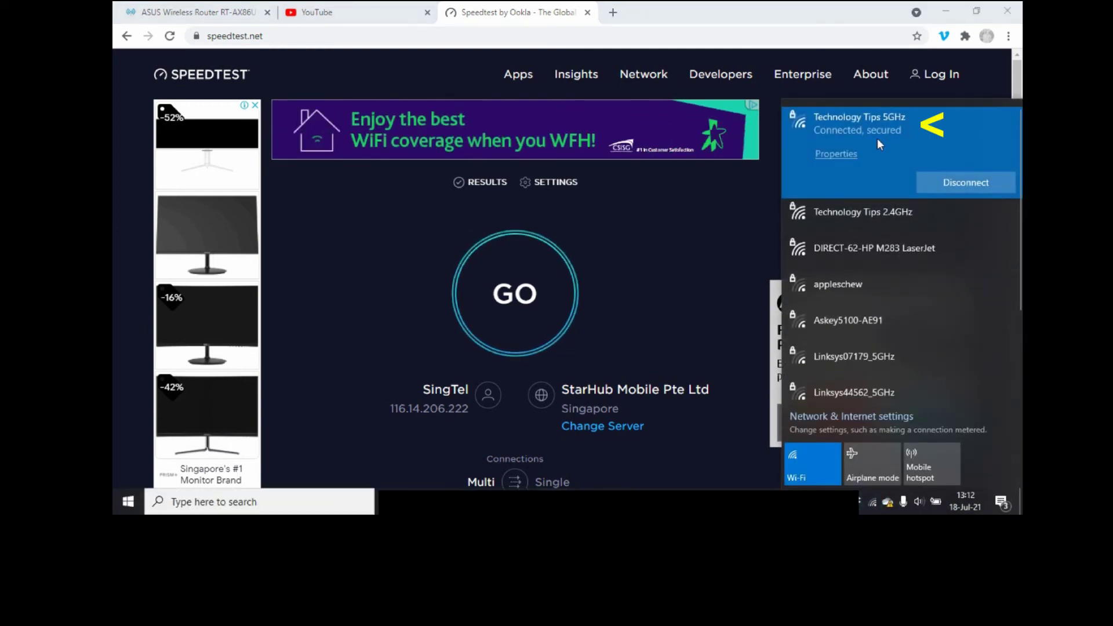
left_click(707, 219)
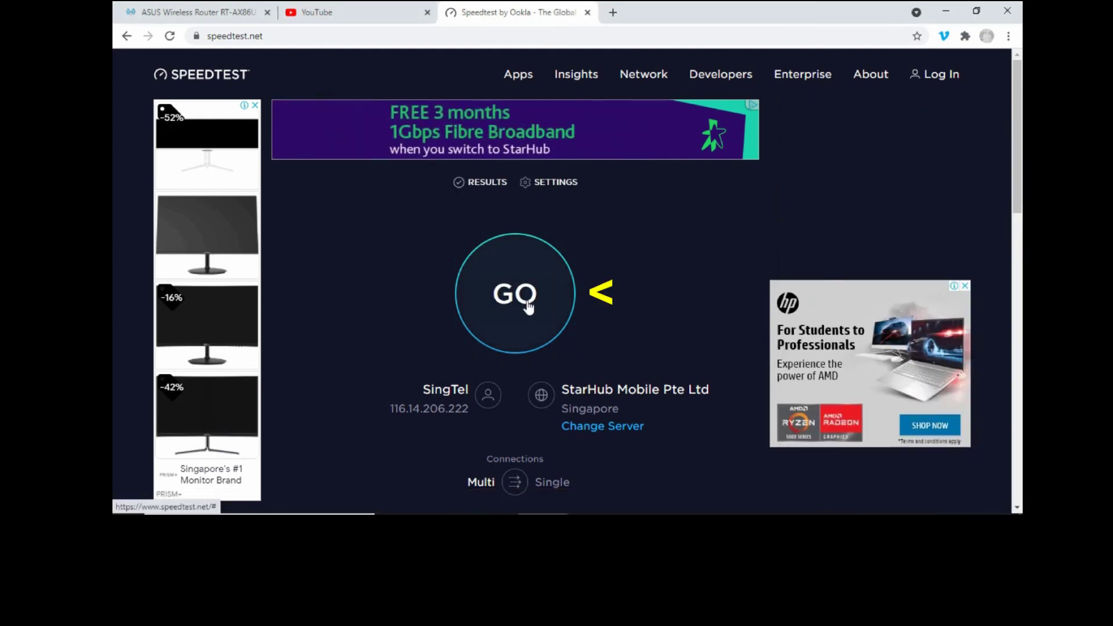
Step: Launch the speedtest.net test against the StarHub server to measure ping, download and upload
left_click(530, 307)
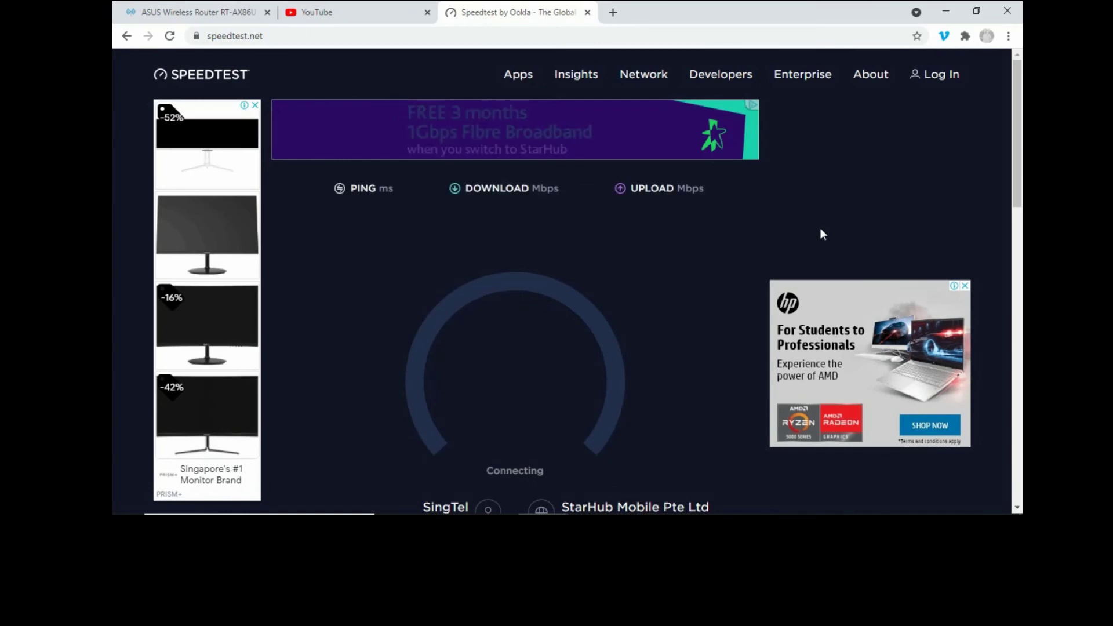